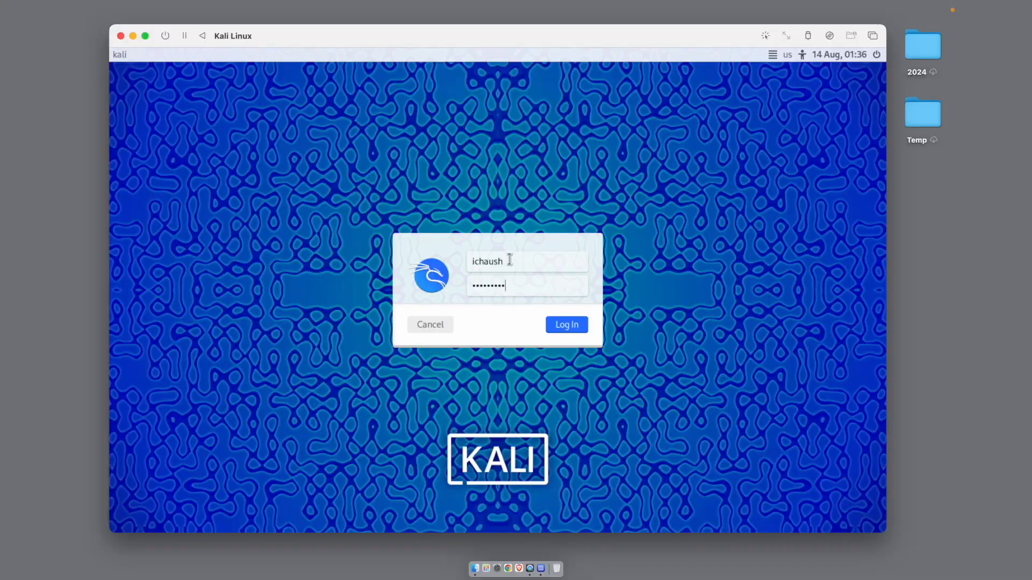
Step: Log in to the Kali Linux virtual machine with the account password
{"action": "type", "text": "***"}
{"action": "left_click", "coordinate": [566, 326]}
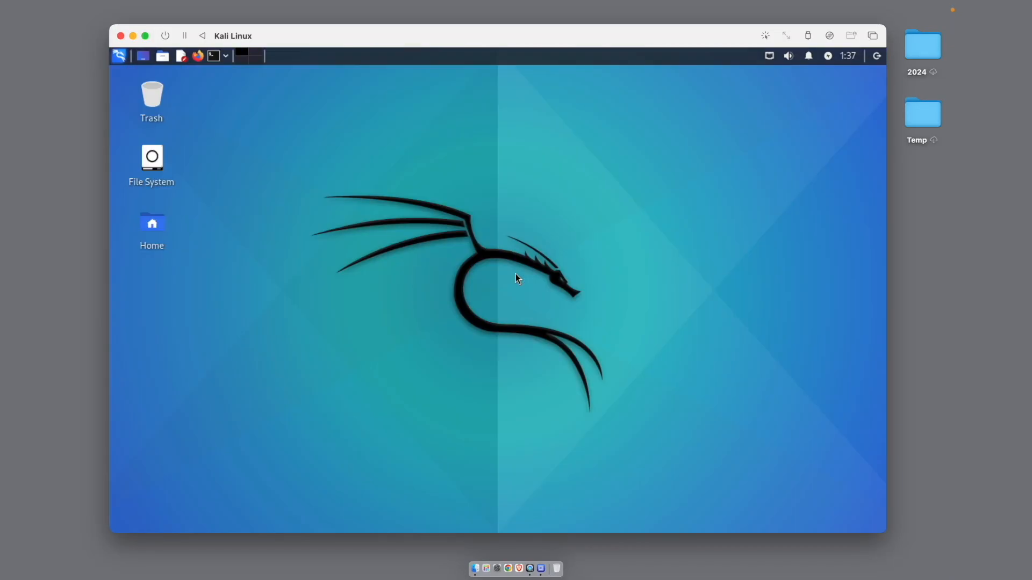
Step: Check the virtual machine's full hostname in a terminal with hostname -f, and close the terminal
{"action": "left_click", "coordinate": [213, 56]}
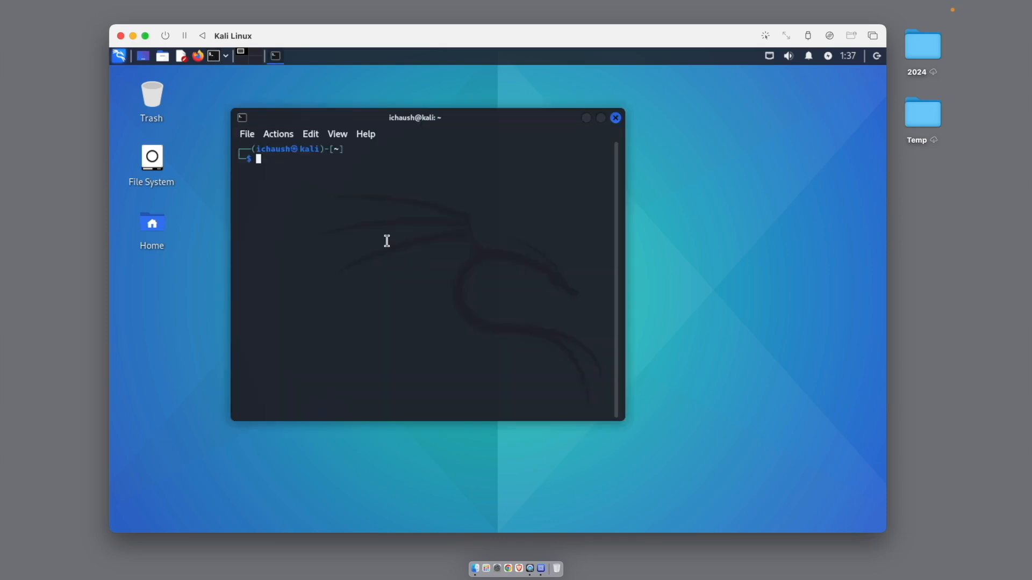
{"action": "type", "text": "hostname -f"}
{"action": "key", "text": "Return"}
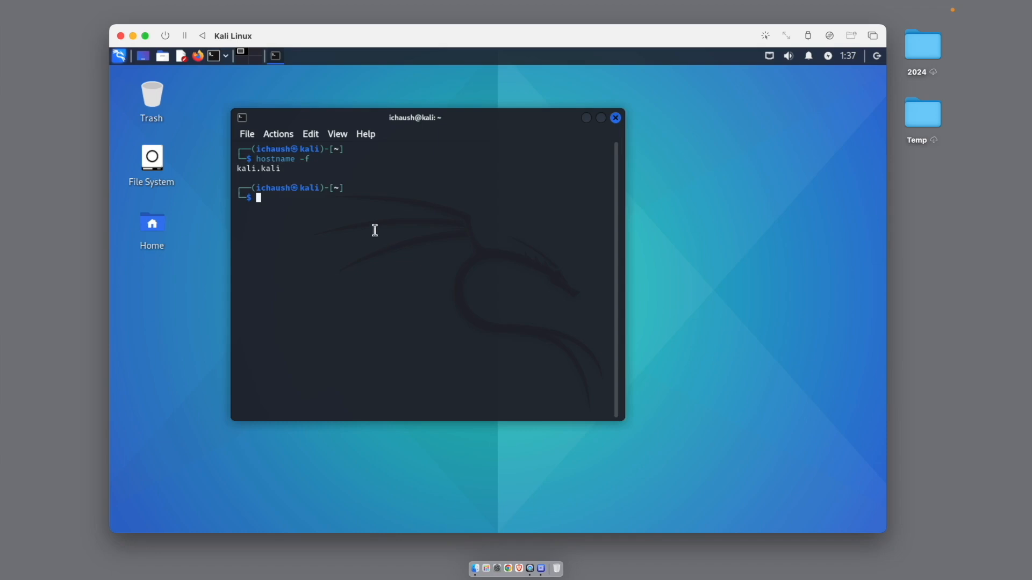
{"action": "left_click", "coordinate": [618, 121]}
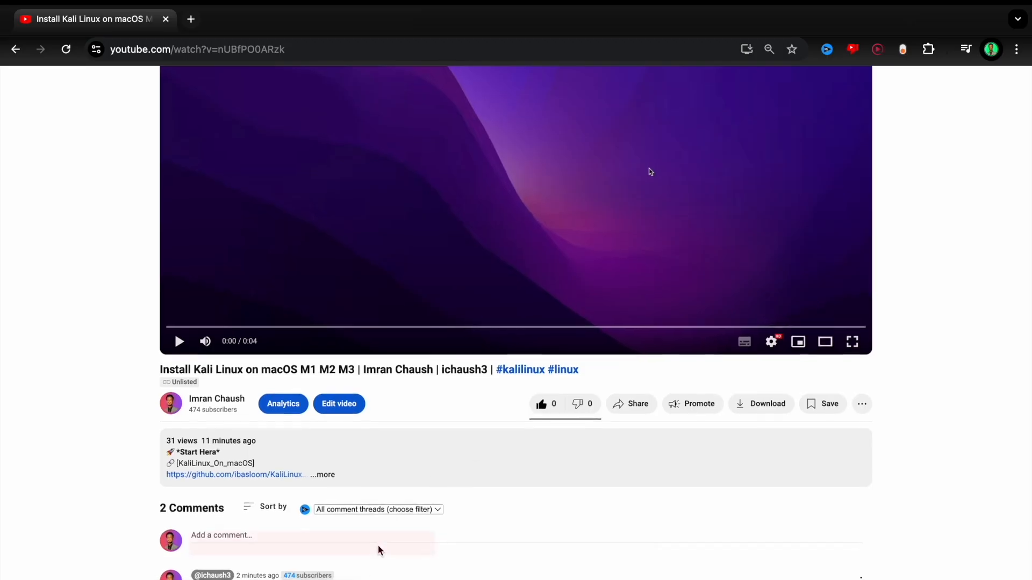
Step: Open the KaliLinux_On_macOS GitHub repository linked in the video description and view the download links in its README
{"action": "scroll", "coordinate": [379, 548], "scroll_direction": "down", "scroll_amount": 2}
{"action": "left_click", "coordinate": [347, 550]}
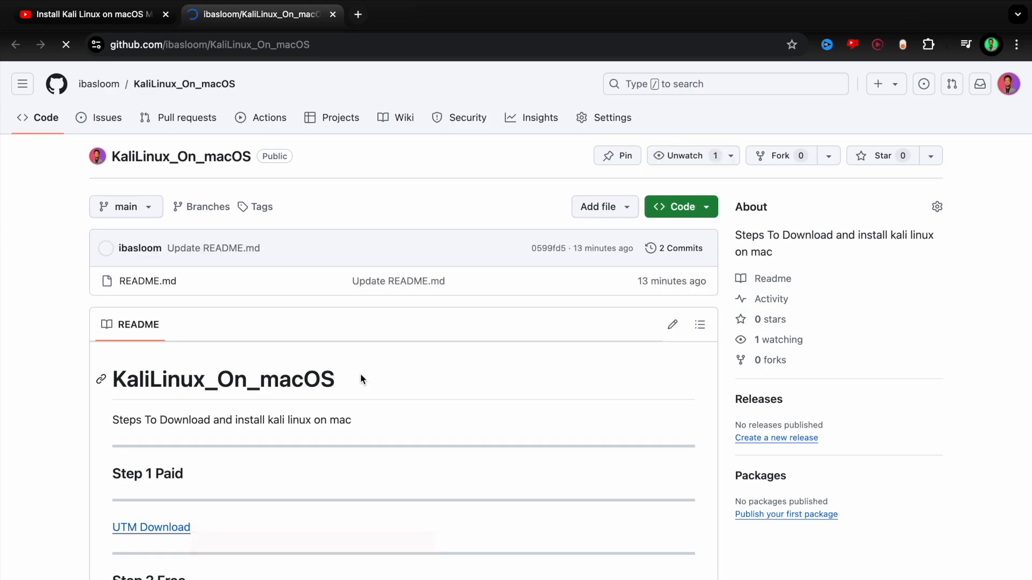
{"action": "scroll", "coordinate": [361, 379], "scroll_direction": "down", "scroll_amount": 5}
{"action": "scroll", "coordinate": [360, 373], "scroll_direction": "up", "scroll_amount": 1}
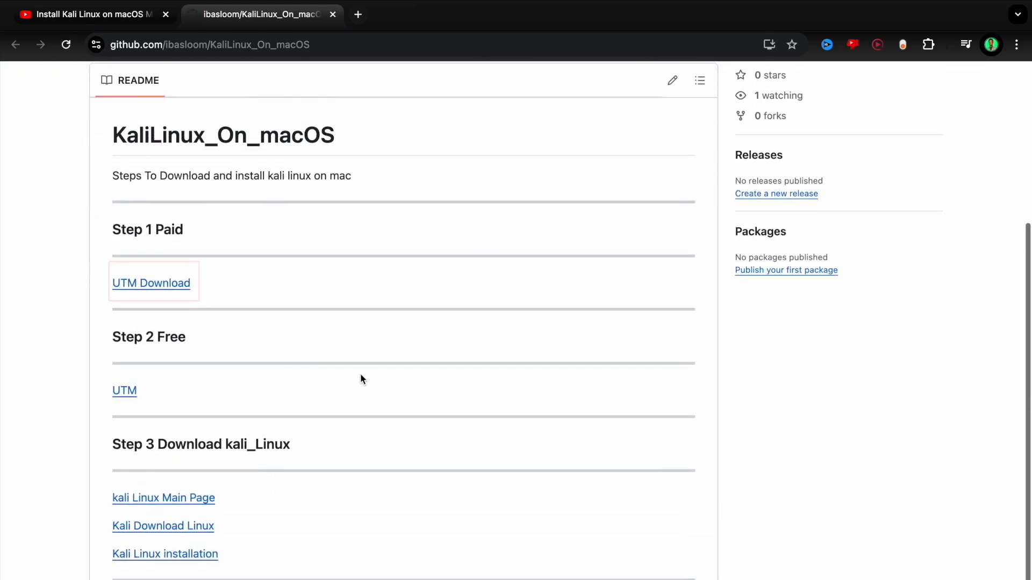
Step: Open the paid UTM Download link from Step 1 in a new tab and highlight the app's price
{"action": "right_click", "coordinate": [171, 287]}
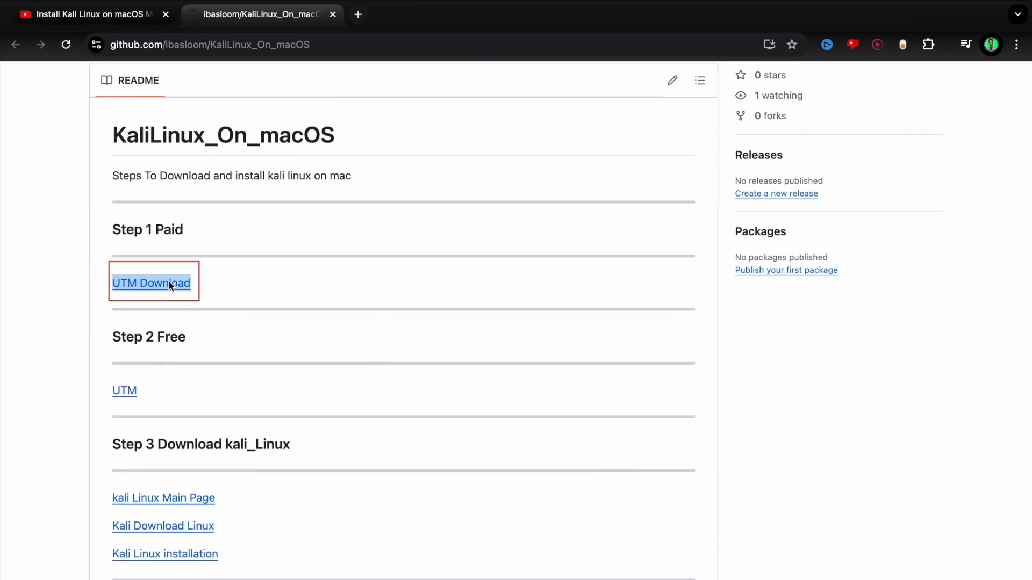
{"action": "left_click", "coordinate": [186, 289]}
{"action": "left_click", "coordinate": [415, 16]}
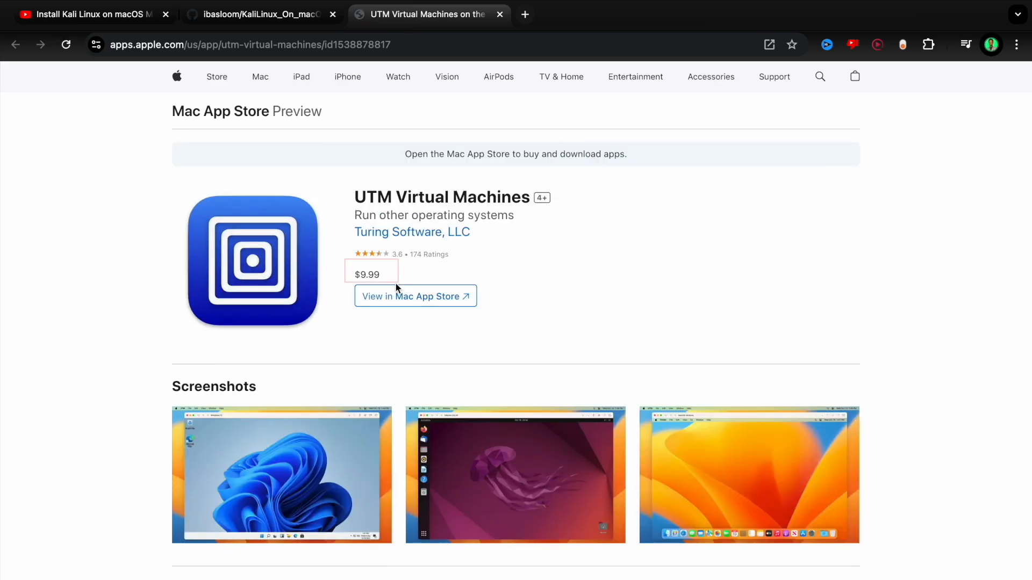
{"action": "left_click_drag", "start_coordinate": [400, 277], "coordinate": [354, 279]}
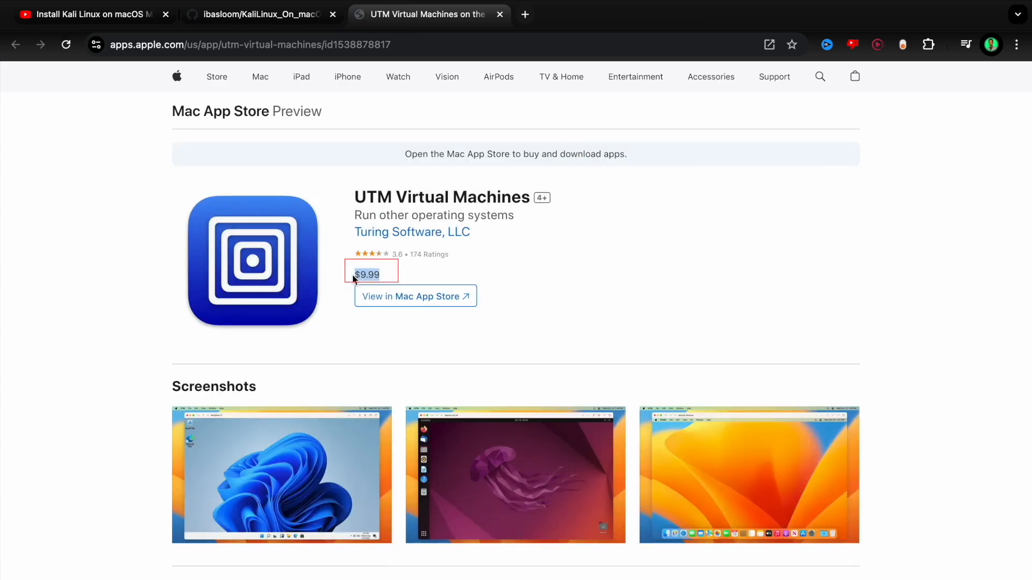
Step: Open the free UTM link from Step 2 of the README in a new tab and download UTM from its website
{"action": "left_click", "coordinate": [285, 16]}
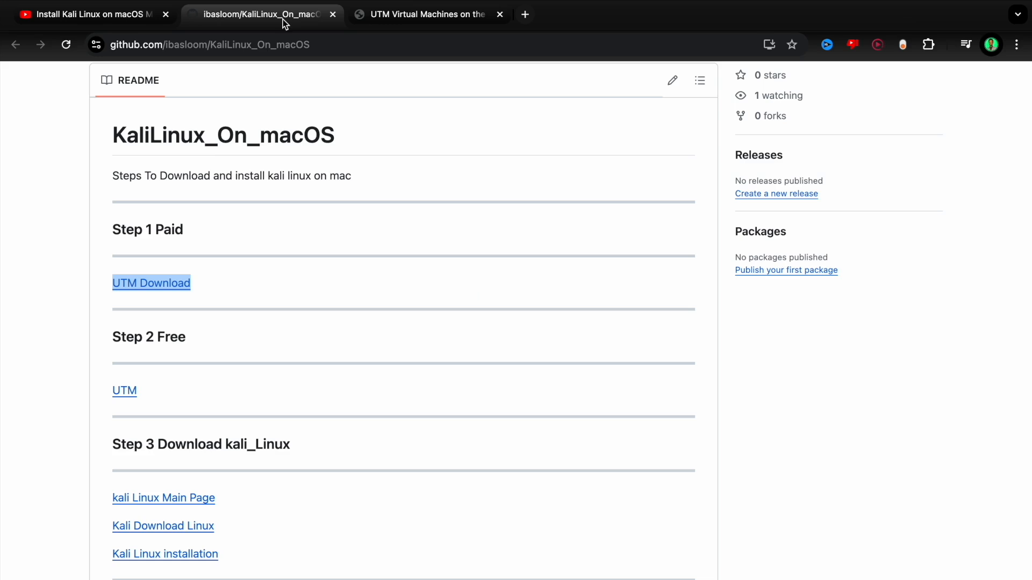
{"action": "right_click", "coordinate": [129, 393]}
{"action": "left_click", "coordinate": [230, 427]}
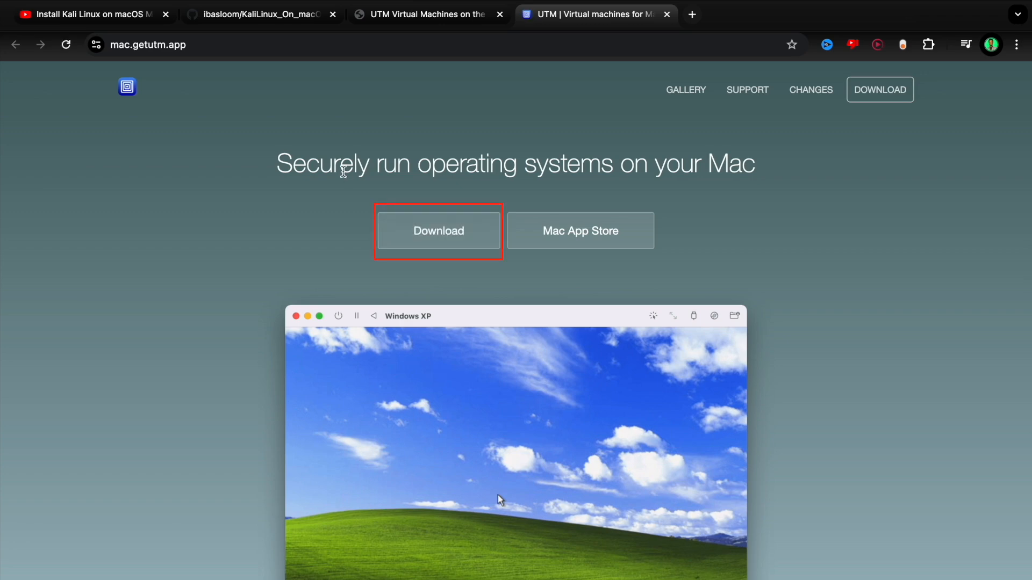
{"action": "left_click", "coordinate": [438, 230]}
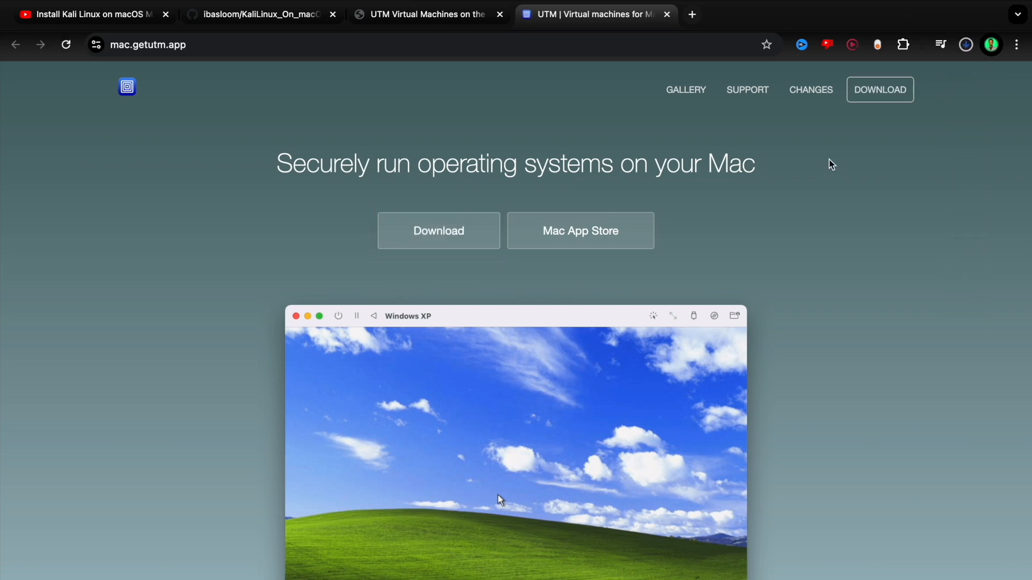
Step: Check the progress of the UTM.dmg download and open the full download history
{"action": "left_click", "coordinate": [966, 46]}
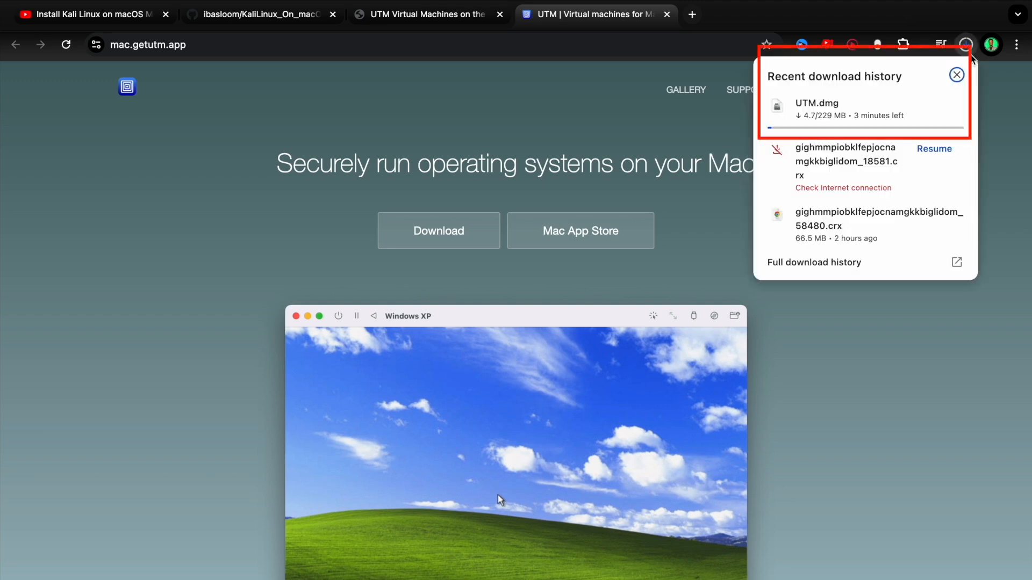
{"action": "mouse_move", "coordinate": [950, 106]}
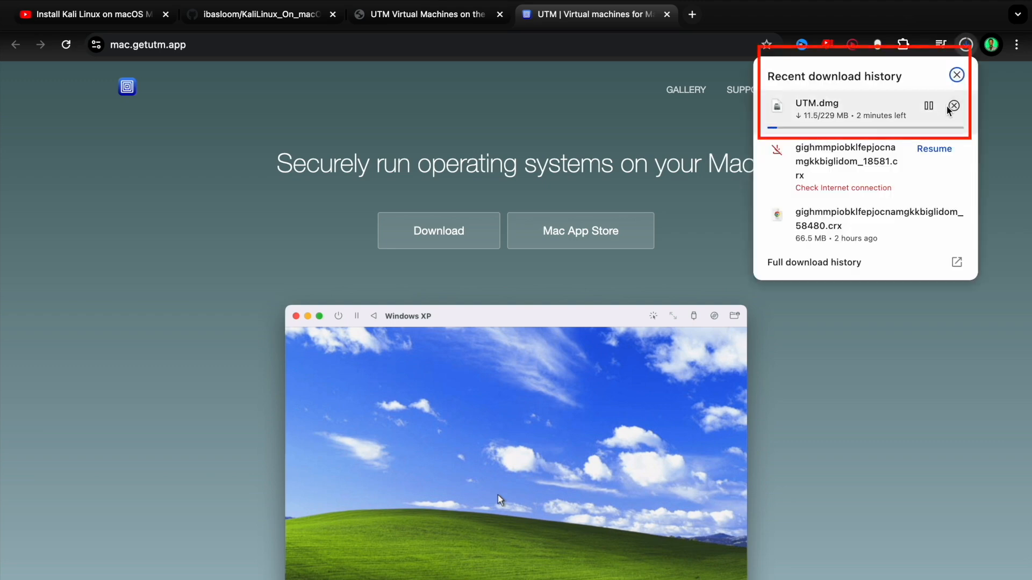
{"action": "left_click", "coordinate": [960, 270]}
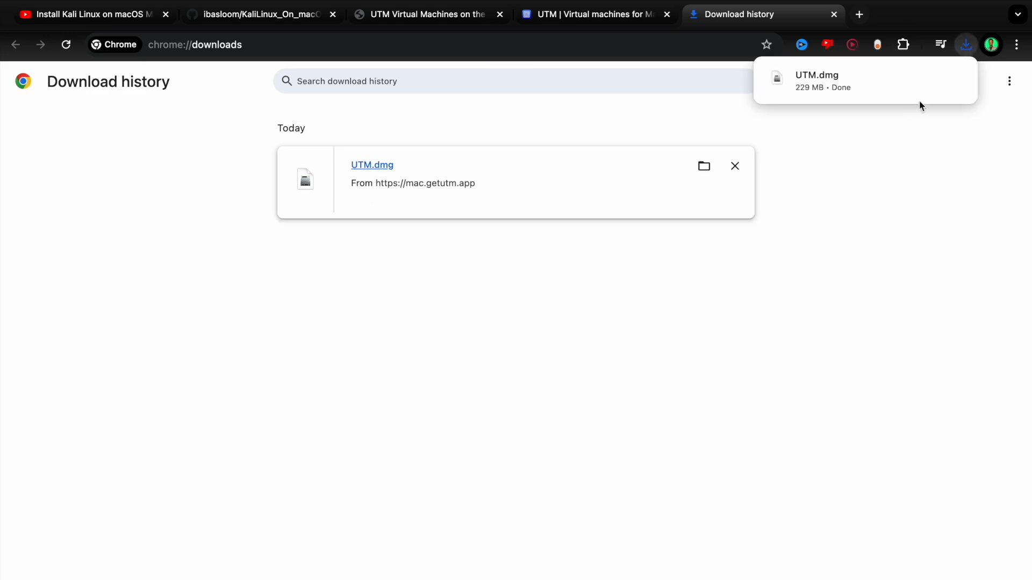
{"action": "left_click", "coordinate": [927, 78]}
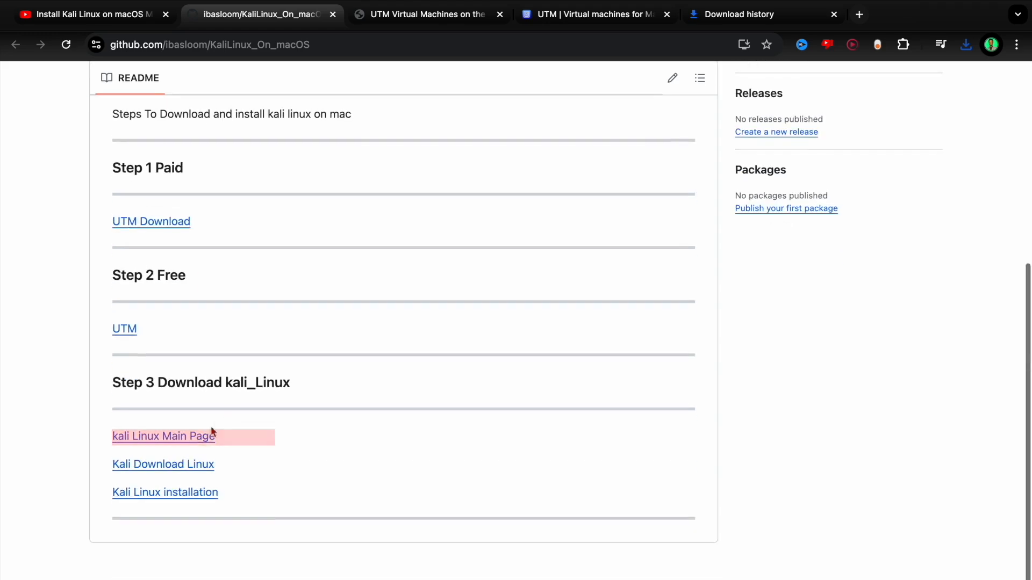
Step: Open the kali Linux Main Page link from Step 3 of the README in a new tab and look through the page
{"action": "right_click", "coordinate": [194, 442]}
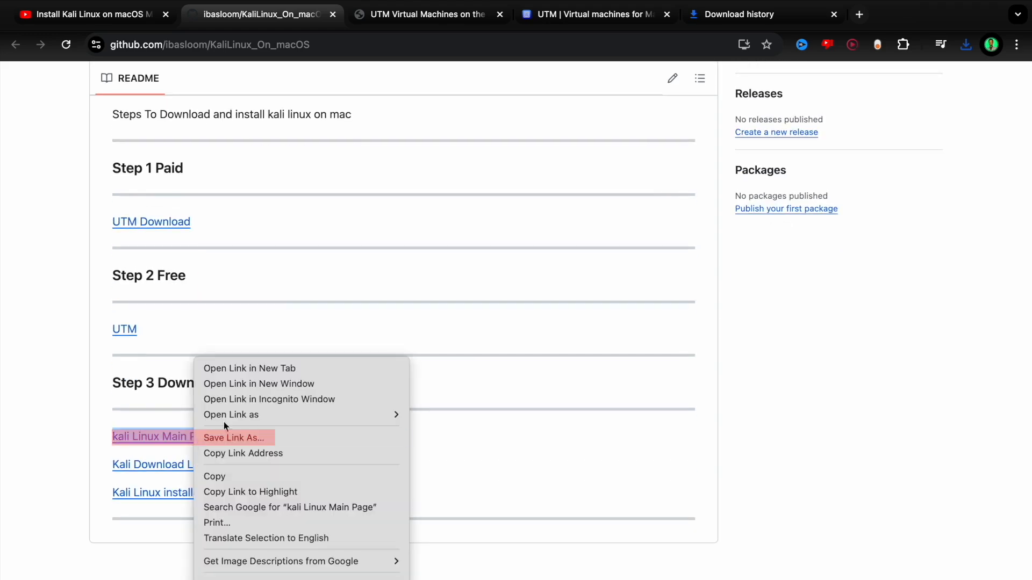
{"action": "left_click", "coordinate": [276, 369]}
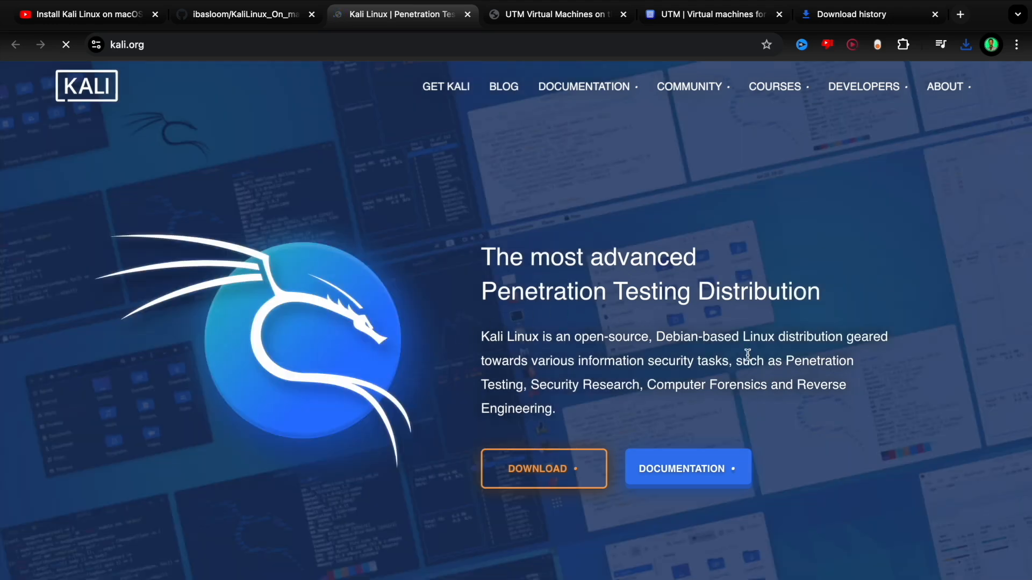
{"action": "scroll", "coordinate": [747, 355], "scroll_direction": "down", "scroll_amount": 4}
{"action": "scroll", "coordinate": [749, 359], "scroll_direction": "down", "scroll_amount": 10}
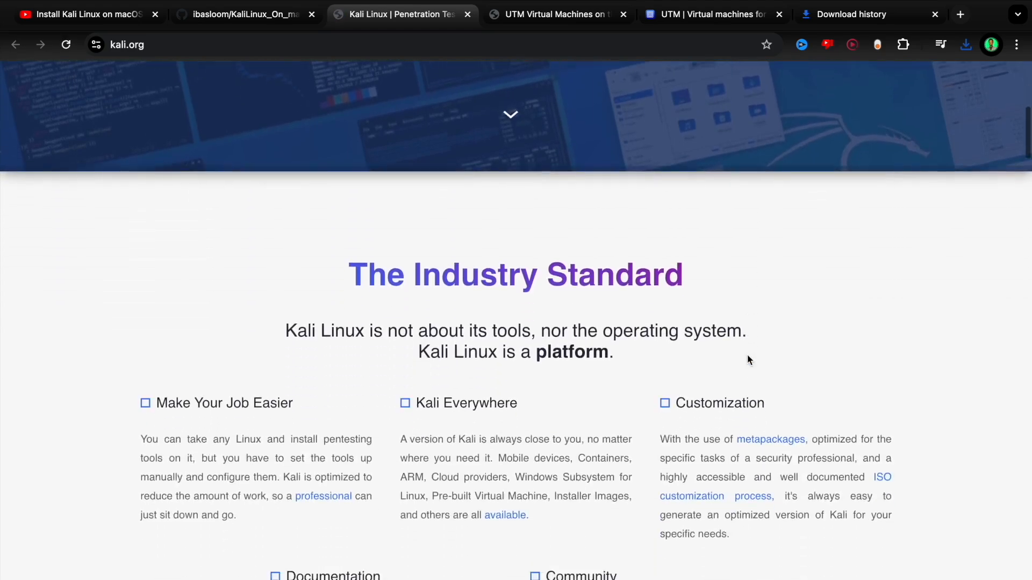
{"action": "scroll", "coordinate": [747, 354], "scroll_direction": "down", "scroll_amount": 2}
{"action": "scroll", "coordinate": [747, 353], "scroll_direction": "up", "scroll_amount": 15}
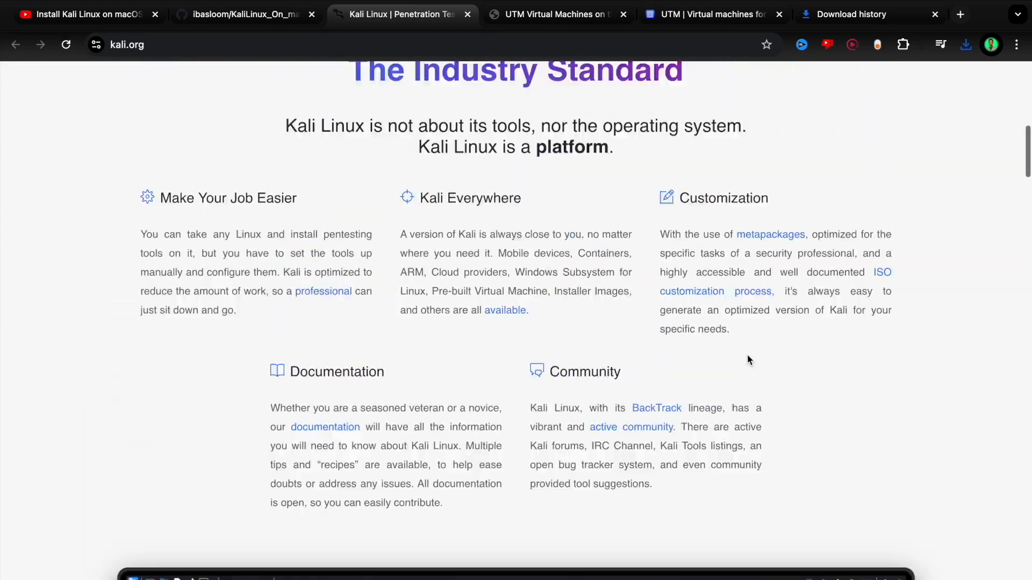
Step: Download the recommended Kali Linux 2024.2 Installer image for Apple Silicon (ARM64) from the Kali download page
{"action": "left_click", "coordinate": [569, 480]}
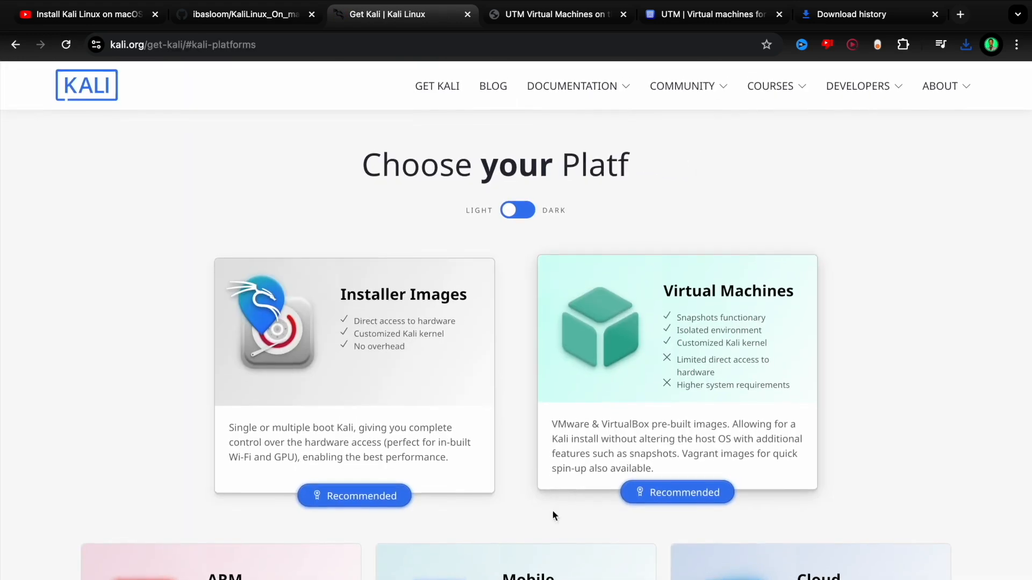
{"action": "scroll", "coordinate": [539, 555], "scroll_direction": "down", "scroll_amount": 10}
{"action": "scroll", "coordinate": [541, 556], "scroll_direction": "down", "scroll_amount": 10}
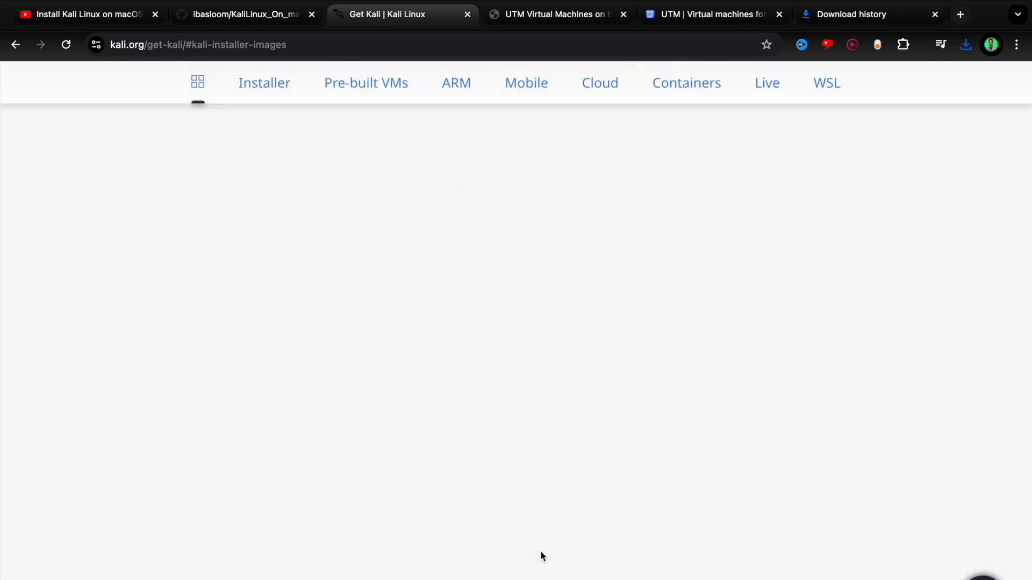
{"action": "scroll", "coordinate": [542, 557], "scroll_direction": "down", "scroll_amount": 3}
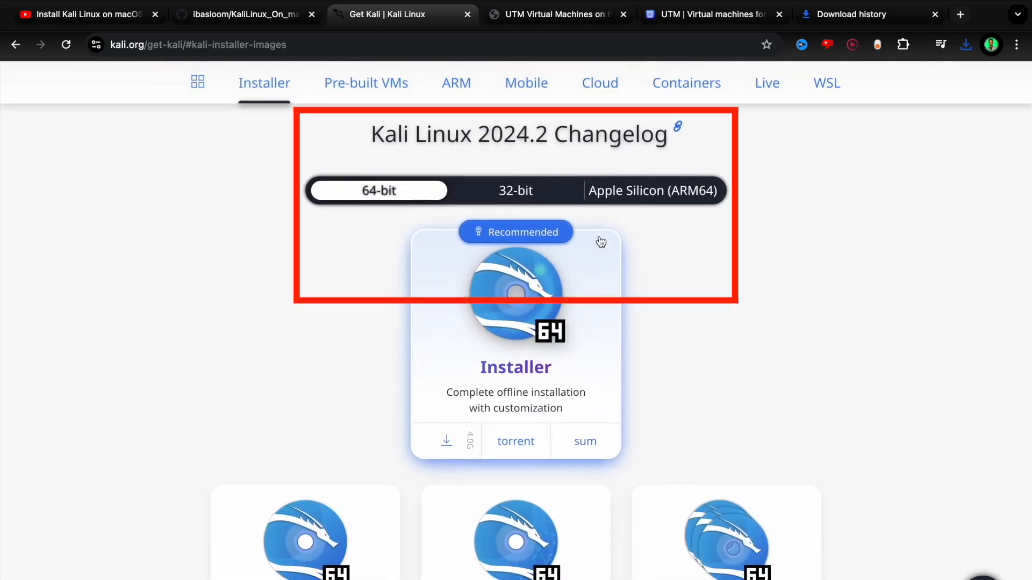
{"action": "left_click", "coordinate": [666, 194]}
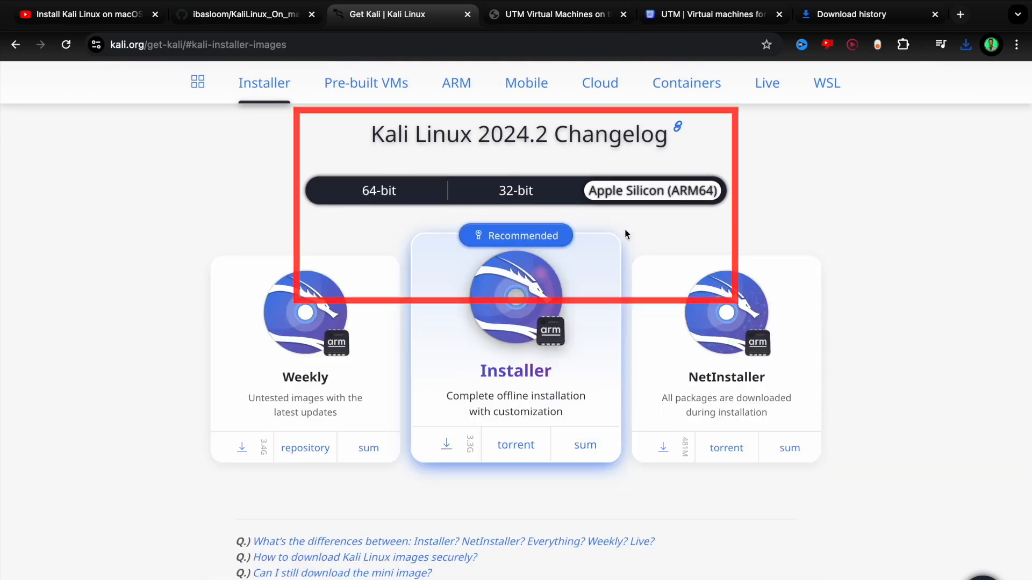
{"action": "left_click", "coordinate": [448, 445]}
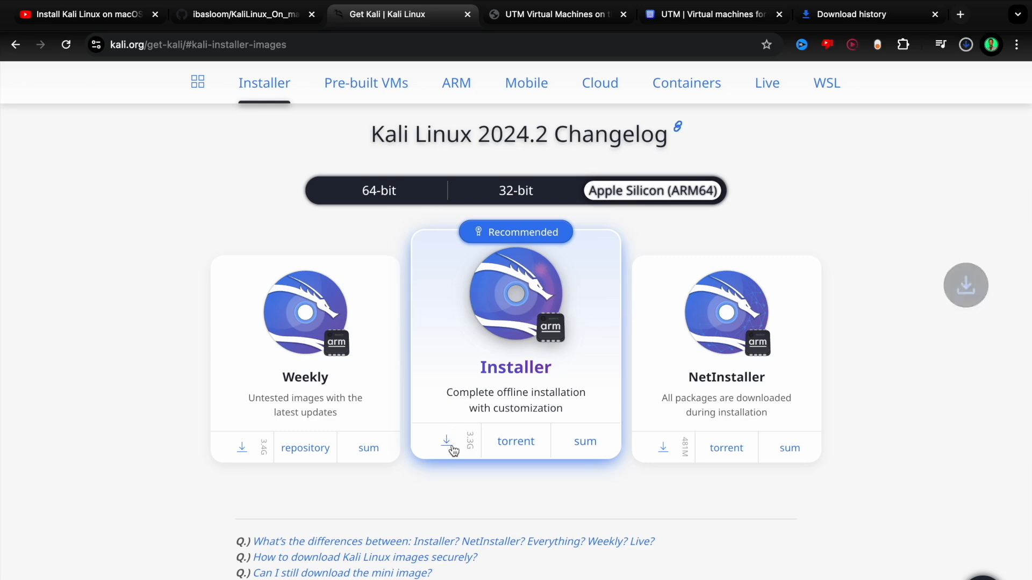
Step: Check the installer ISO in the full download history and switch to the Downloads folder in Finder
{"action": "left_click", "coordinate": [967, 48]}
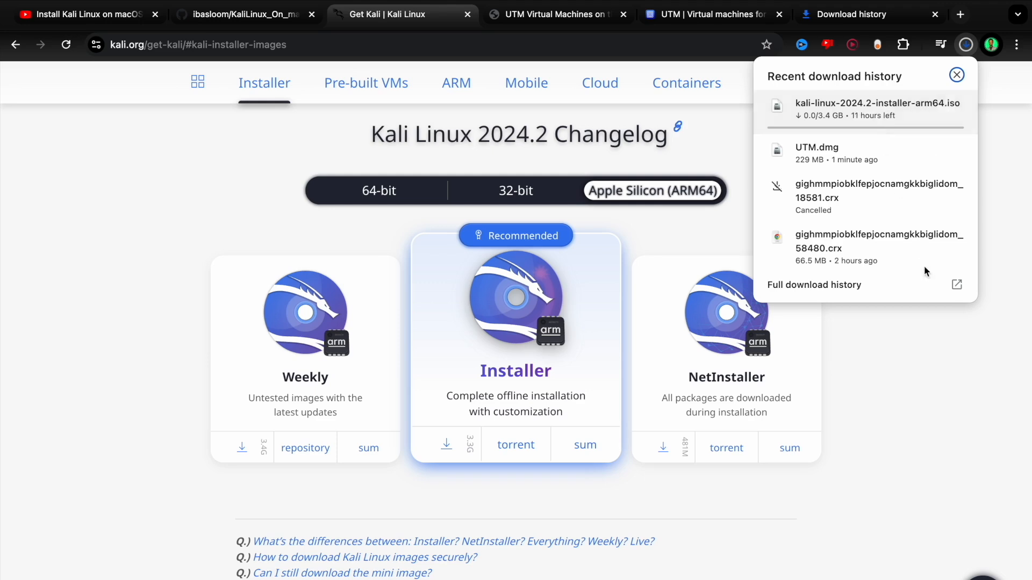
{"action": "left_click", "coordinate": [934, 291]}
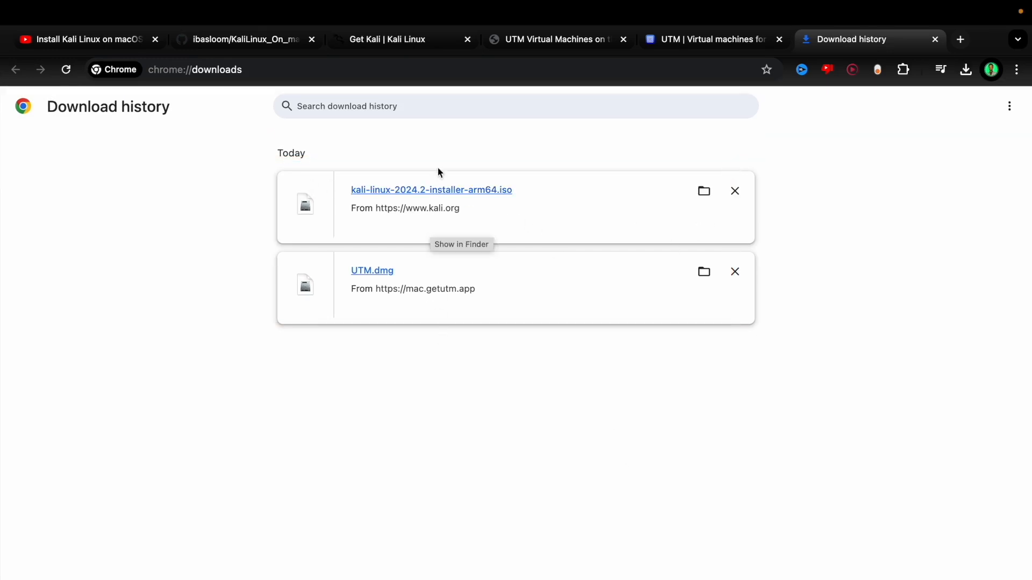
{"action": "key", "text": "super+Tab"}
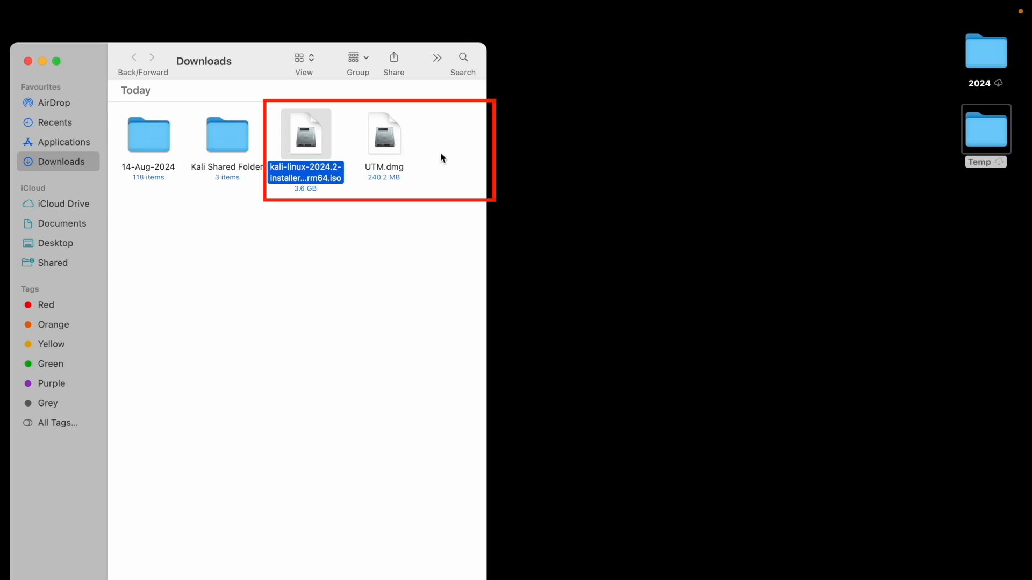
Step: Open the UTM.dmg disk image from Downloads and copy the UTM app into the Applications folder
{"action": "double_click", "coordinate": [385, 141]}
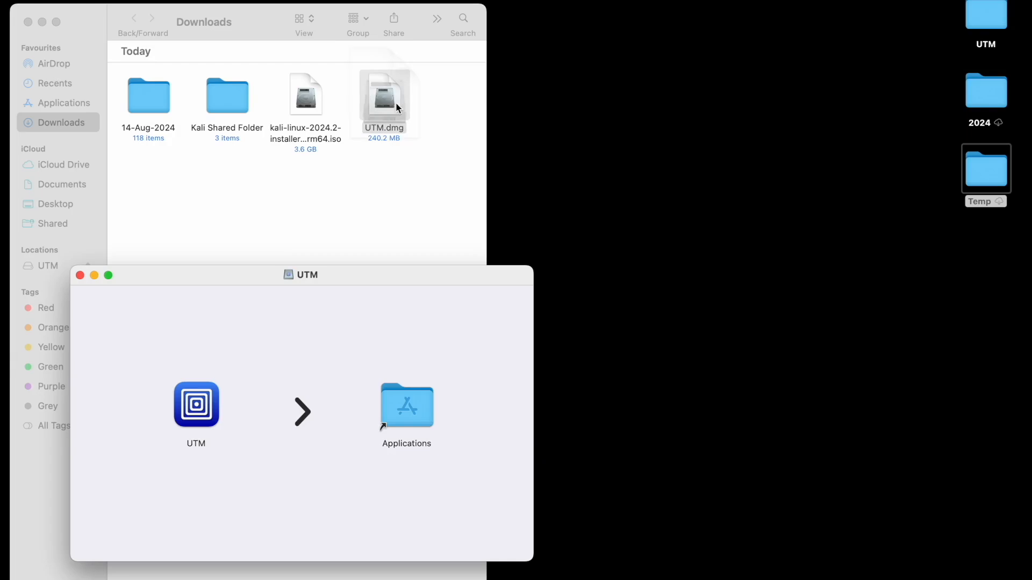
{"action": "left_click", "coordinate": [27, 22]}
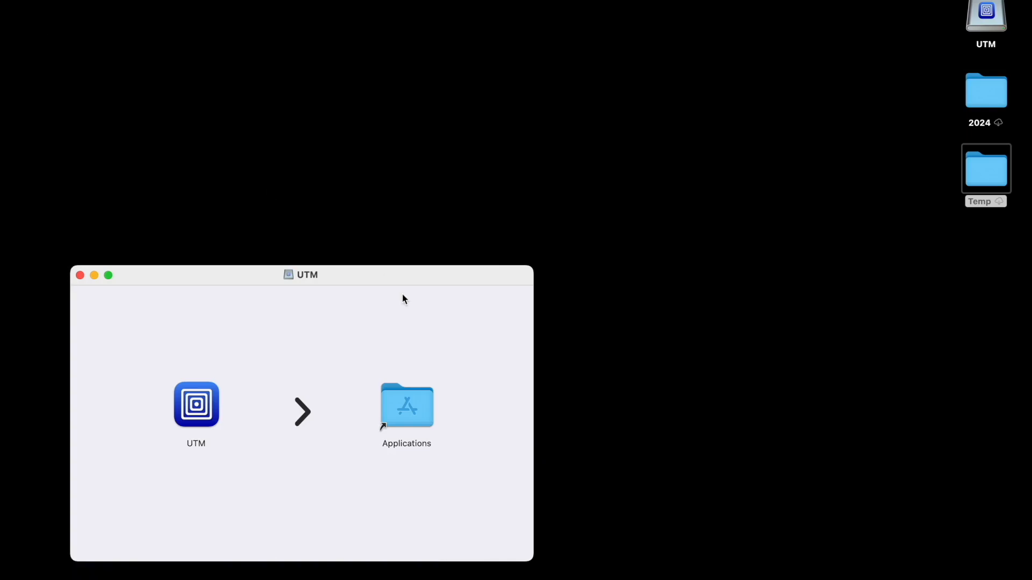
{"action": "left_click", "coordinate": [225, 408]}
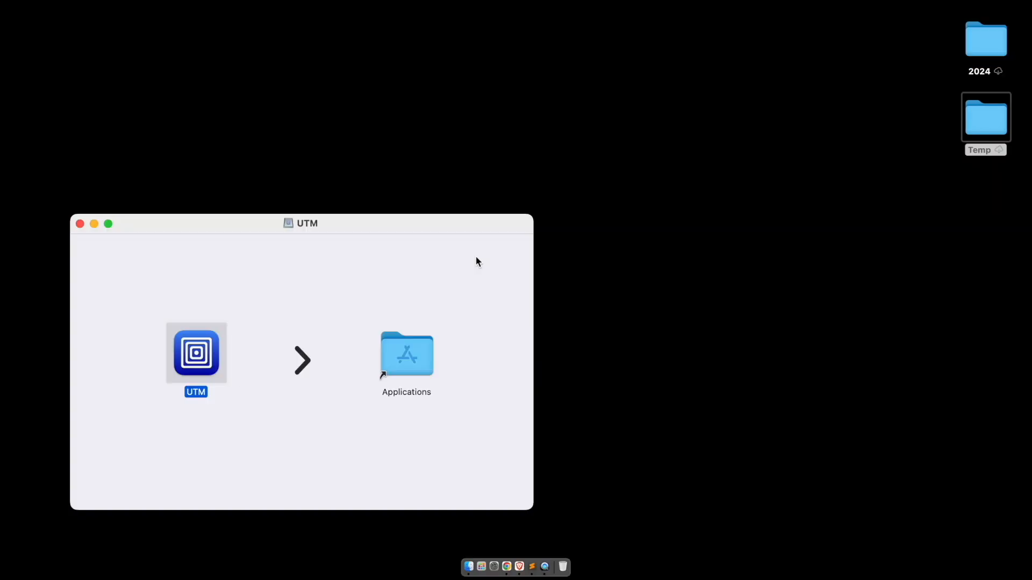
{"action": "left_click_drag", "start_coordinate": [203, 357], "coordinate": [412, 367]}
Step: Launch the newly installed UTM app from Launchpad
{"action": "left_click", "coordinate": [482, 568]}
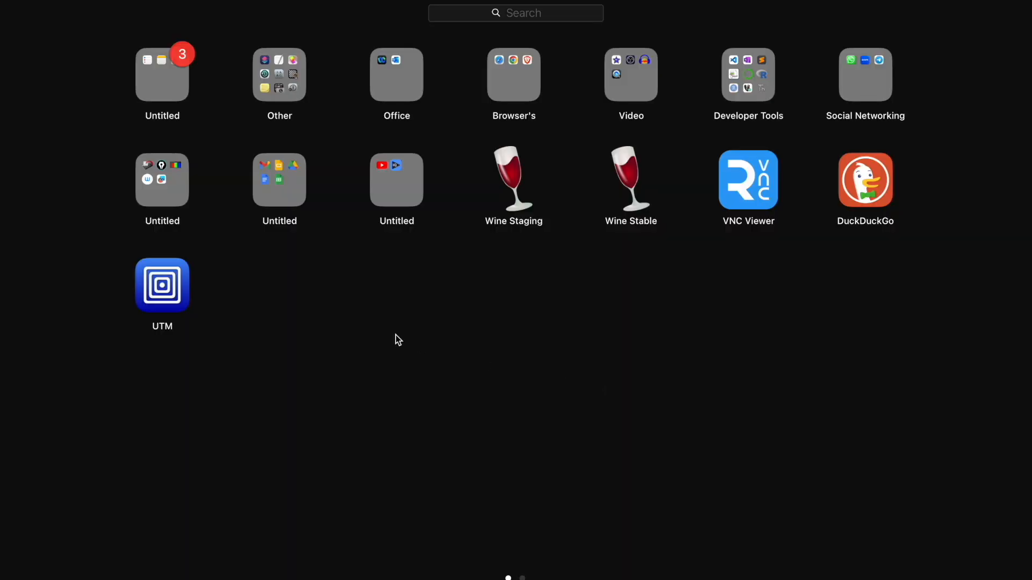
{"action": "left_click", "coordinate": [396, 285]}
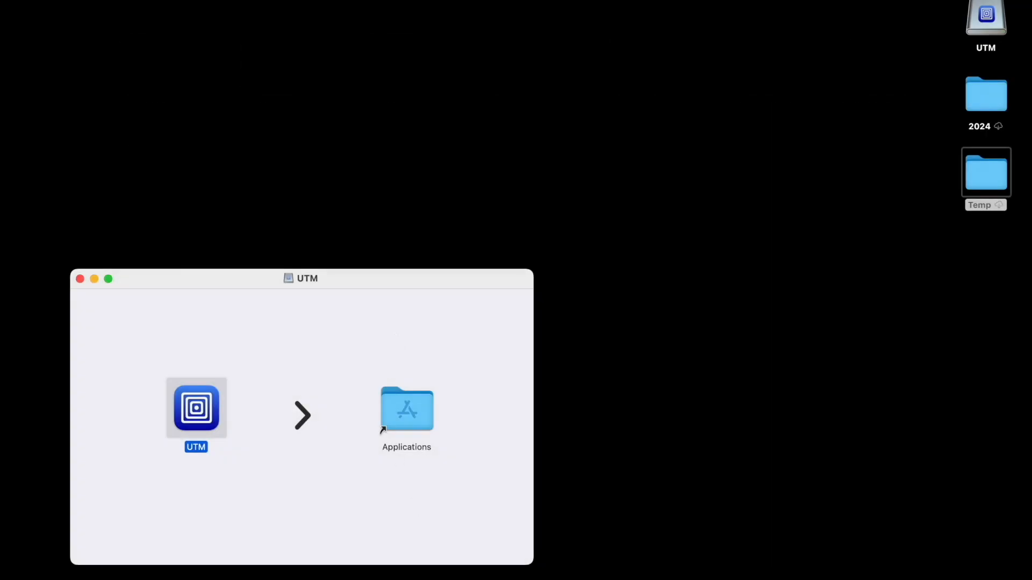
{"action": "key", "text": "F4"}
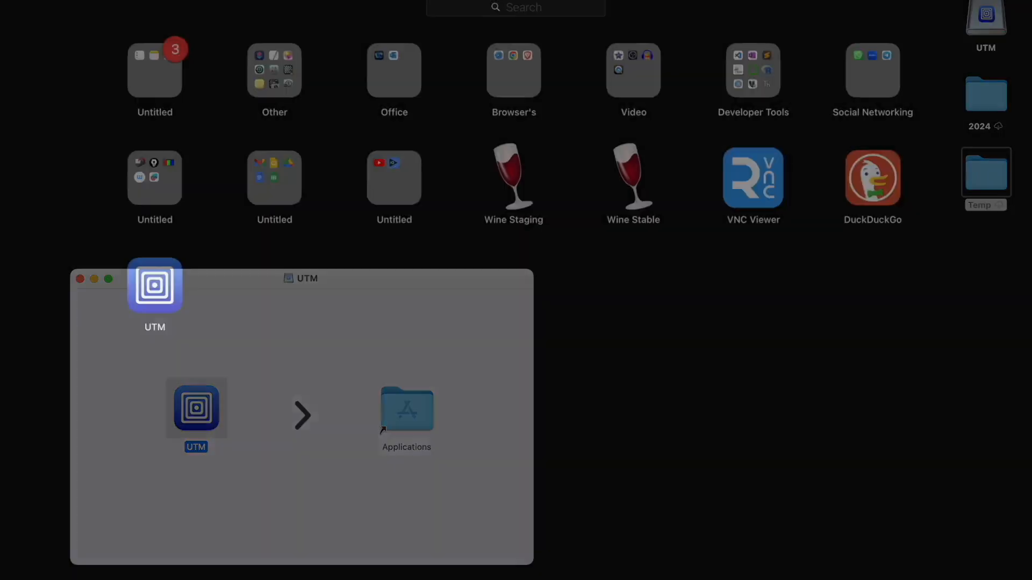
{"action": "left_click", "coordinate": [170, 287]}
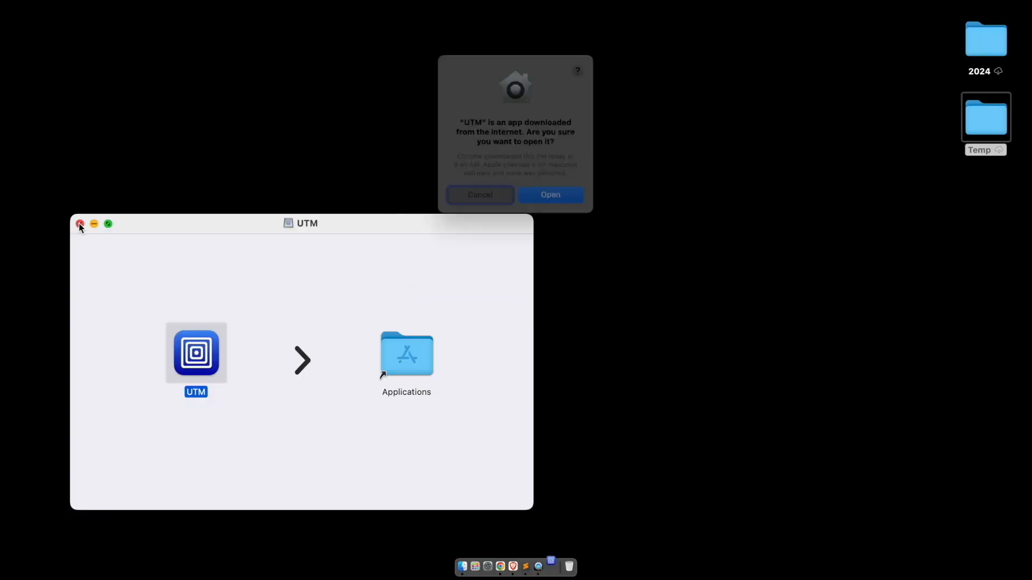
Step: Close the UTM disk image window, approve opening the downloaded UTM app, and dismiss its What's New notes
{"action": "left_click", "coordinate": [81, 224]}
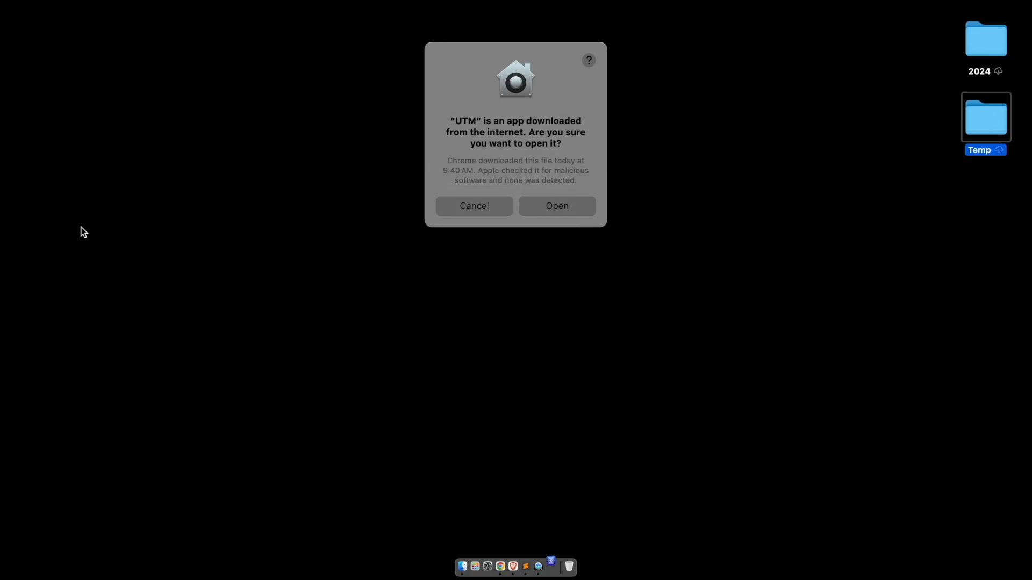
{"action": "left_click", "coordinate": [542, 150]}
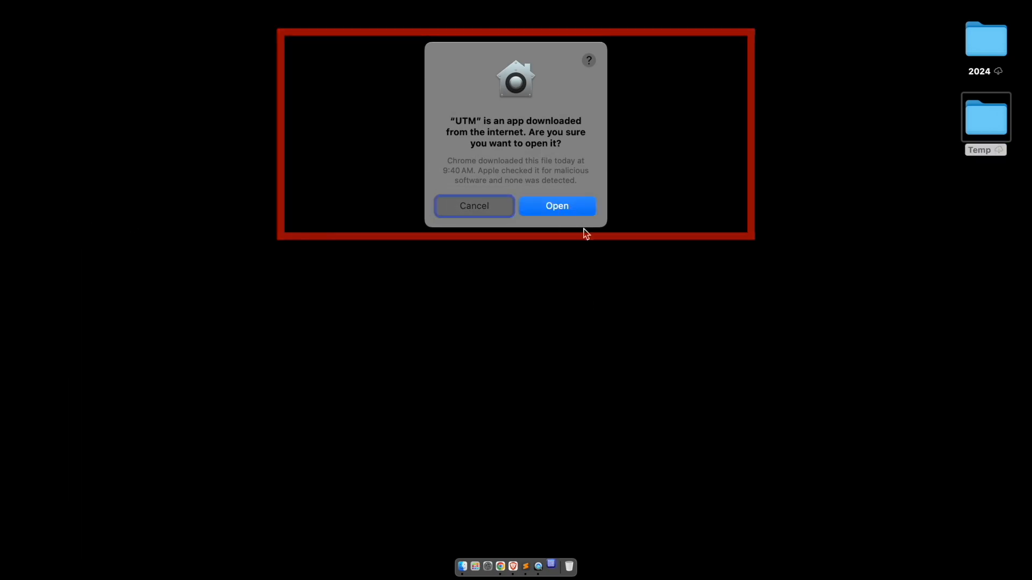
{"action": "left_click", "coordinate": [562, 206]}
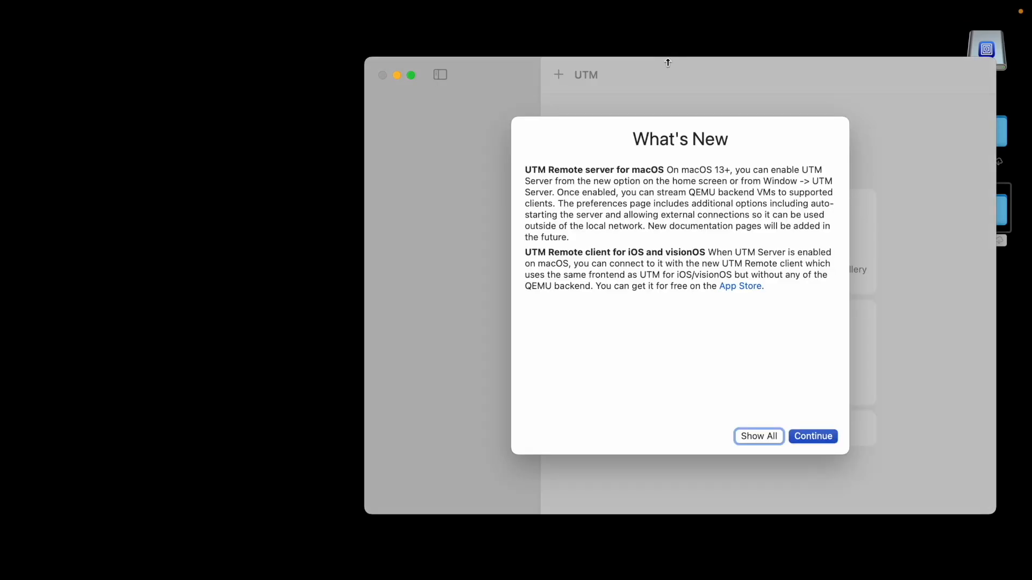
{"action": "left_click_drag", "start_coordinate": [668, 62], "coordinate": [526, 69]}
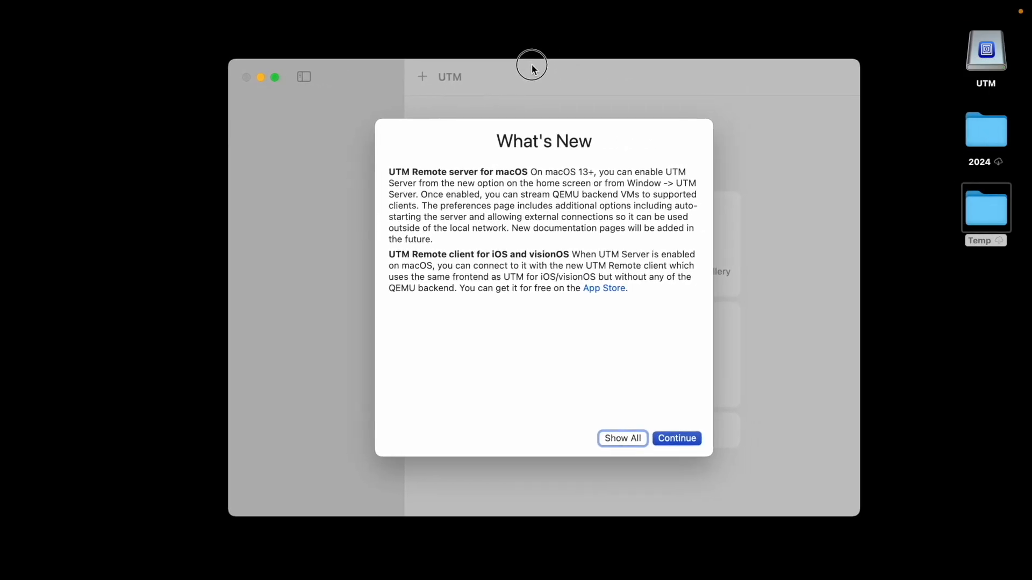
{"action": "left_click", "coordinate": [676, 438]}
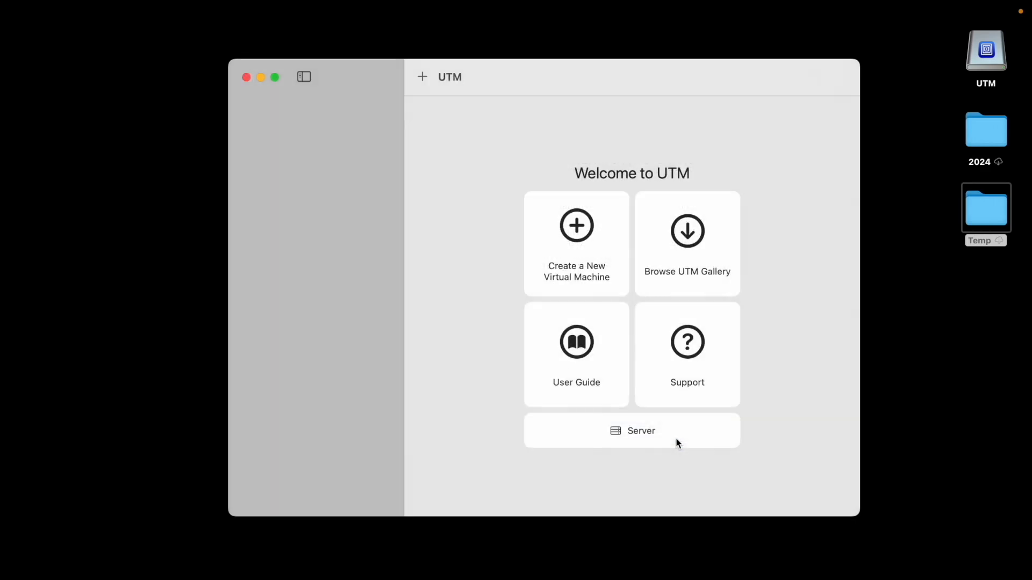
Step: Start a new virtual machine using Virtualize with Linux as the operating system
{"action": "left_click", "coordinate": [583, 227]}
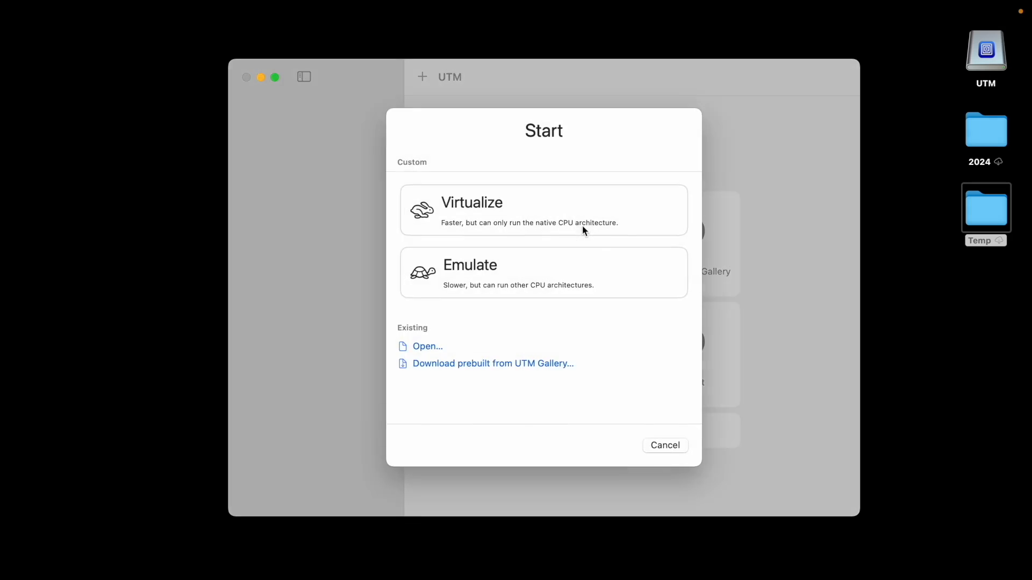
{"action": "left_click", "coordinate": [506, 217]}
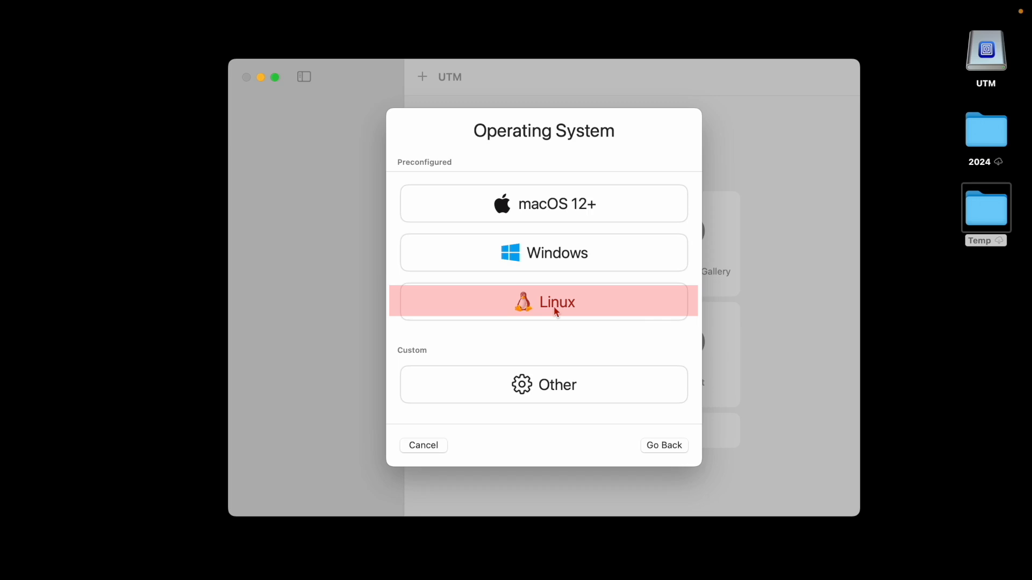
{"action": "left_click", "coordinate": [554, 307]}
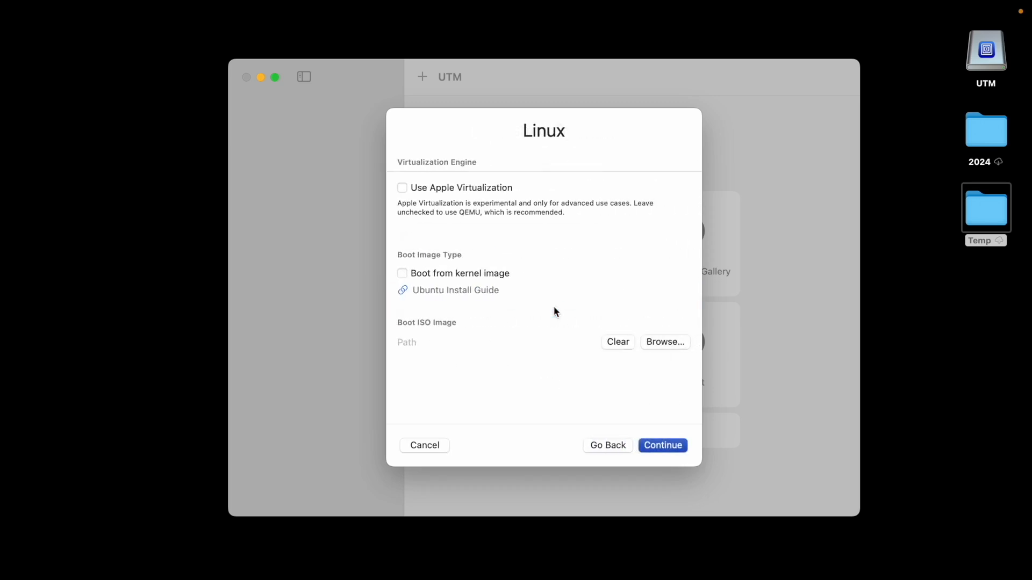
Step: Set the boot ISO image to the kali-linux-2024.2 installer arm64 ISO from Downloads and continue to the hardware settings
{"action": "left_click", "coordinate": [661, 342]}
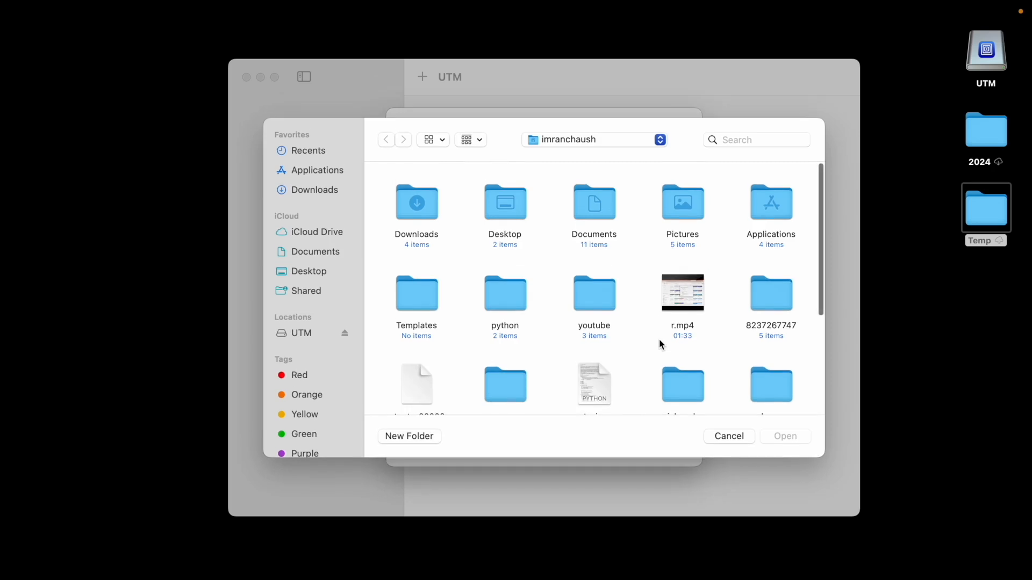
{"action": "left_click", "coordinate": [321, 192]}
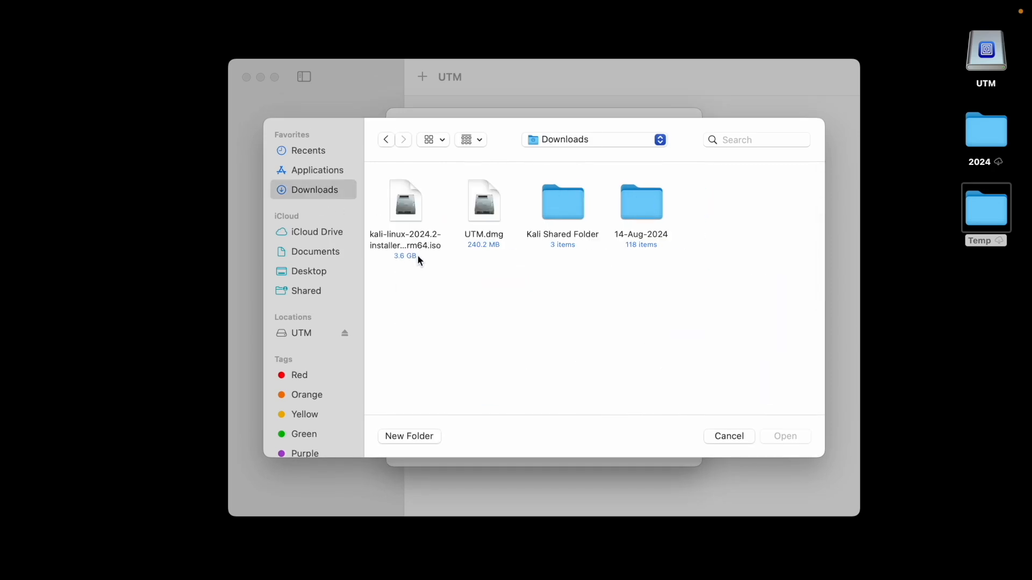
{"action": "left_click", "coordinate": [429, 246]}
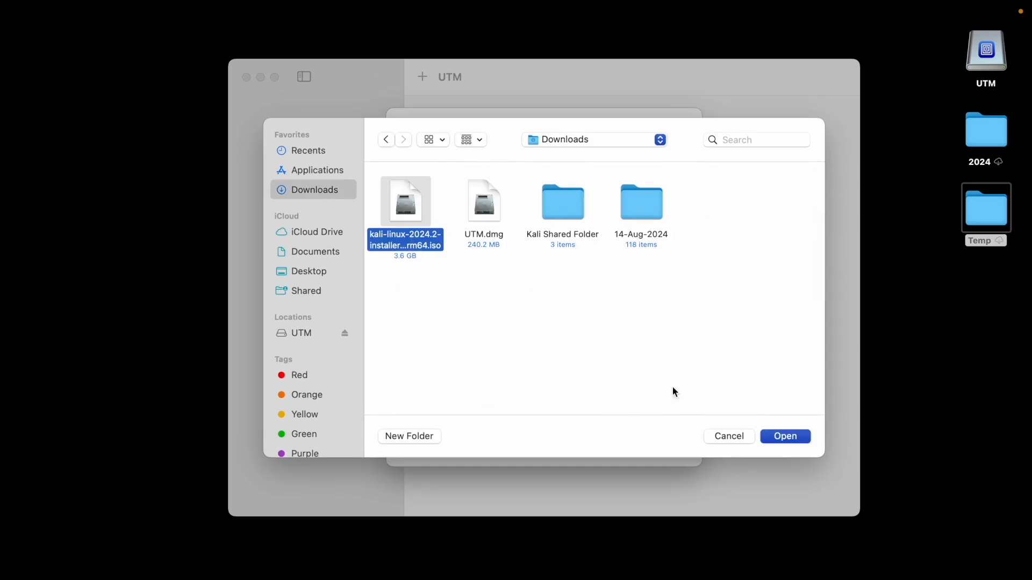
{"action": "left_click", "coordinate": [783, 435]}
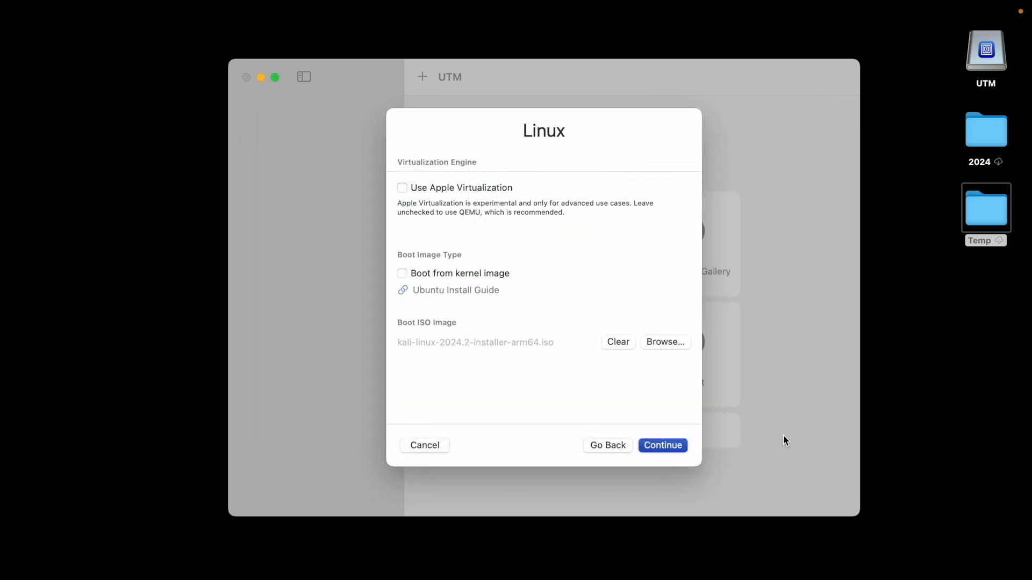
{"action": "left_click", "coordinate": [664, 445]}
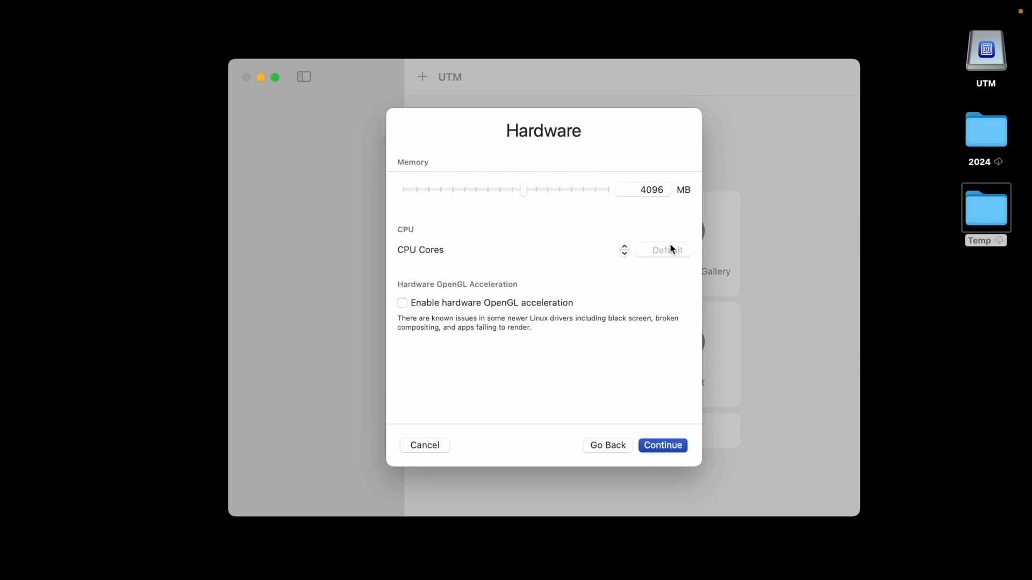
Step: Accept 4096 MB of memory, default CPU cores and a 64 GB drive for the virtual machine
{"action": "left_click", "coordinate": [669, 250]}
{"action": "left_click", "coordinate": [591, 378]}
{"action": "left_click", "coordinate": [668, 449]}
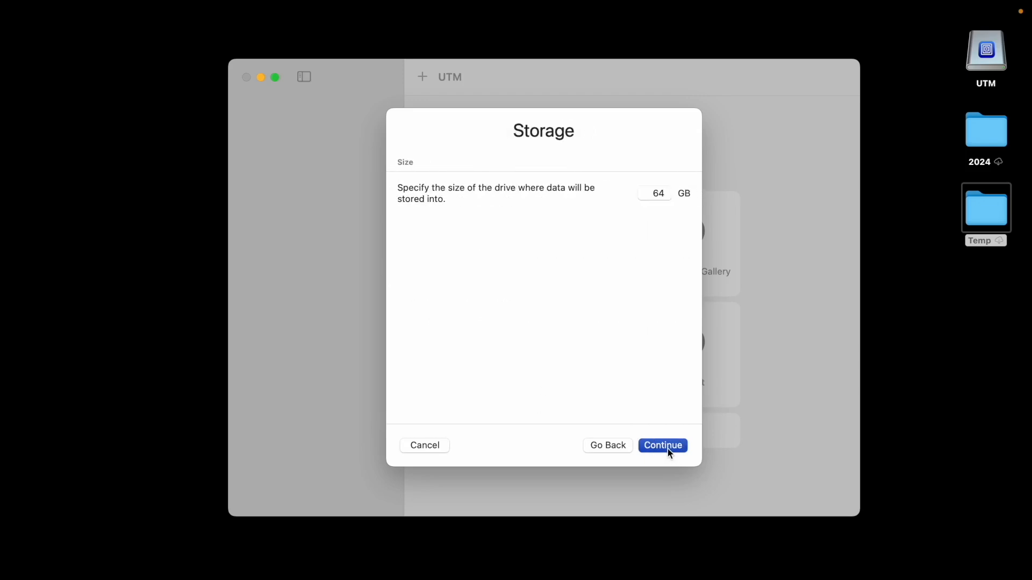
{"action": "left_click", "coordinate": [669, 450]}
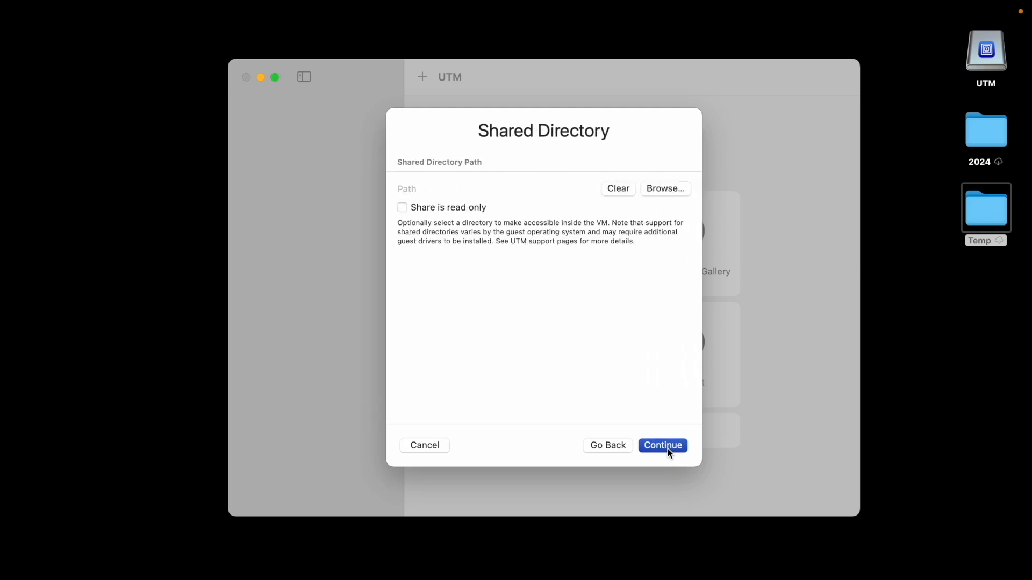
Step: Set Kali Shared Folder in Downloads as the virtual machine's shared directory and continue to the summary
{"action": "left_click", "coordinate": [458, 207]}
{"action": "left_click", "coordinate": [675, 188]}
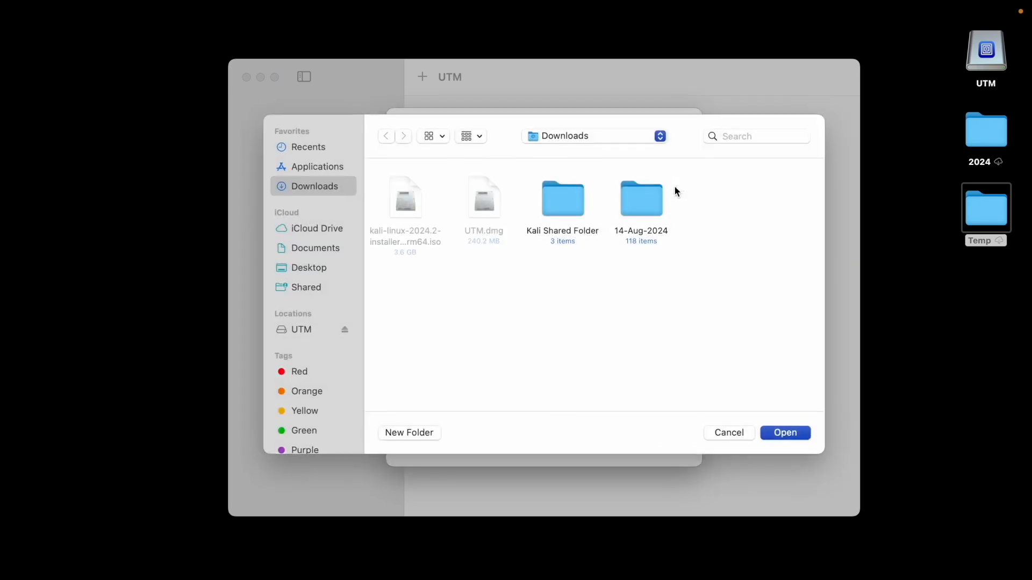
{"action": "double_click", "coordinate": [569, 205]}
{"action": "left_click", "coordinate": [785, 436]}
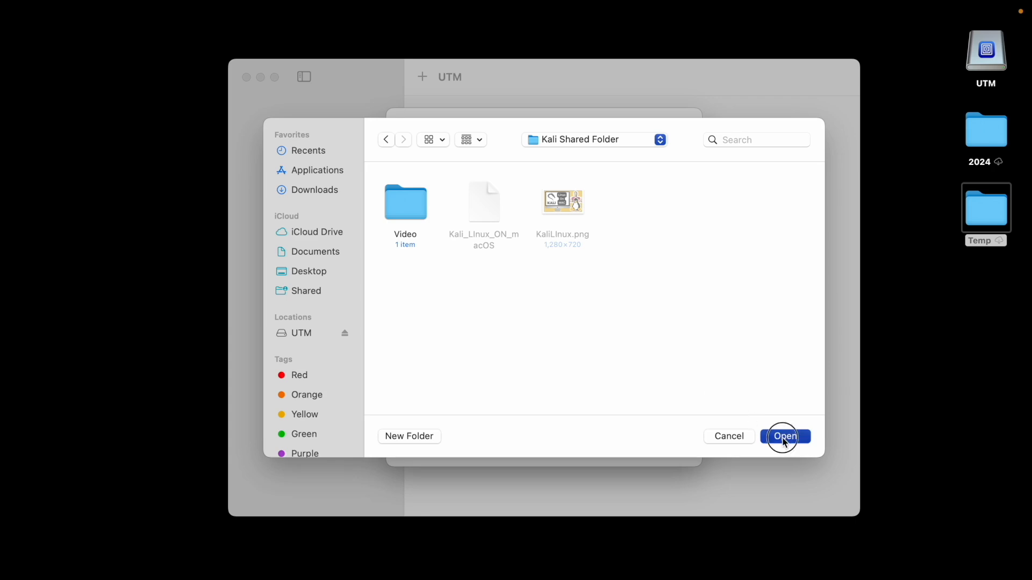
{"action": "left_click", "coordinate": [665, 445]}
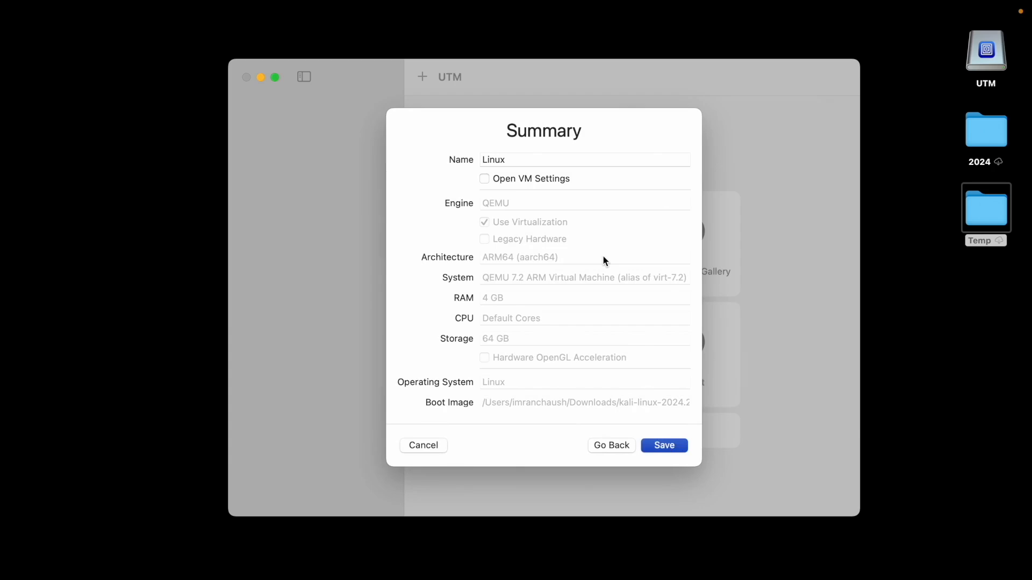
Step: Name the virtual machine Kali Linux and save it
{"action": "left_click", "coordinate": [523, 159]}
{"action": "key", "text": "super+Left"}
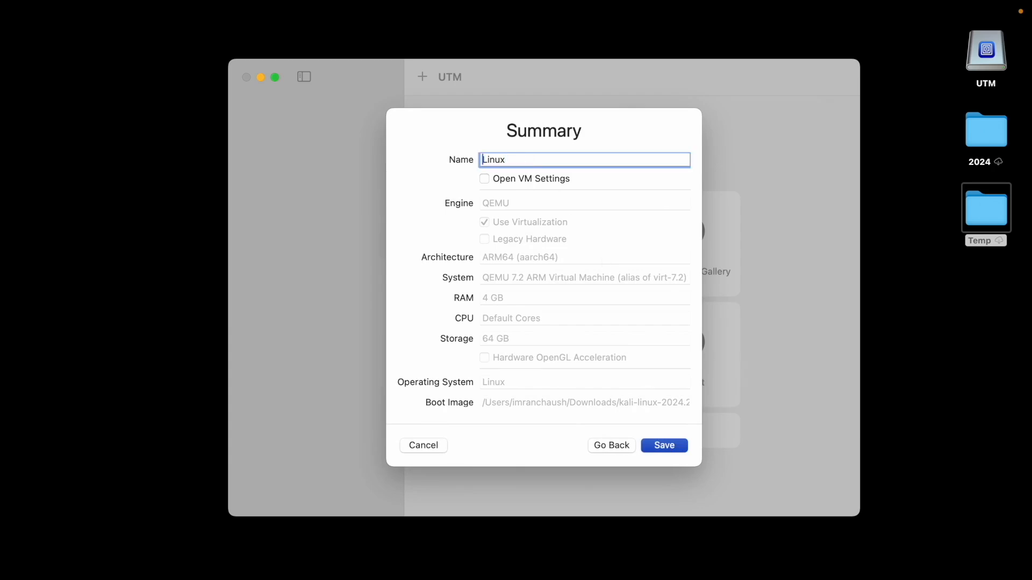
{"action": "type", "text": "Kali"}
{"action": "left_click", "coordinate": [676, 448]}
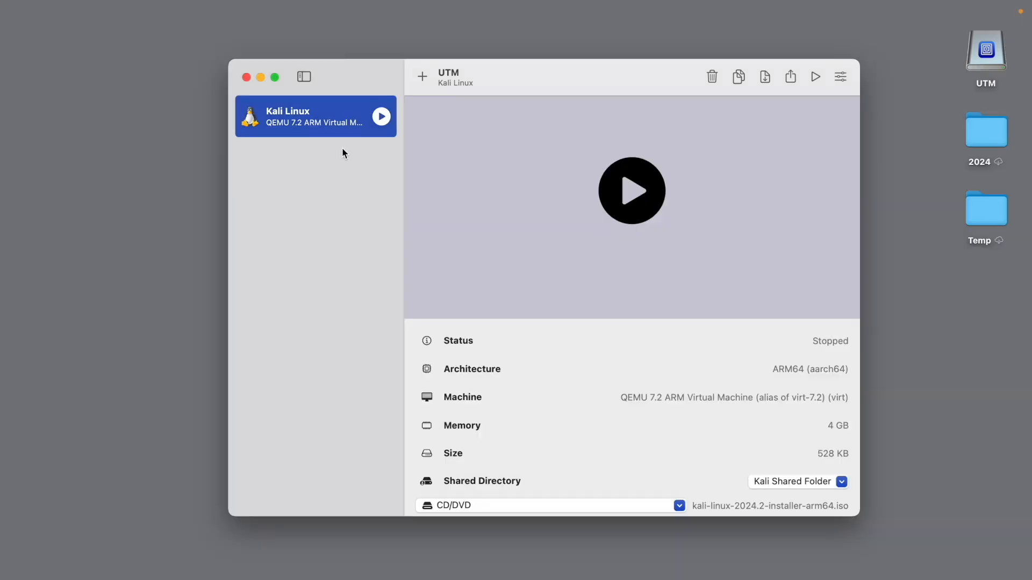
Step: Add a Serial device to the Kali Linux virtual machine and save its settings
{"action": "right_click", "coordinate": [334, 122]}
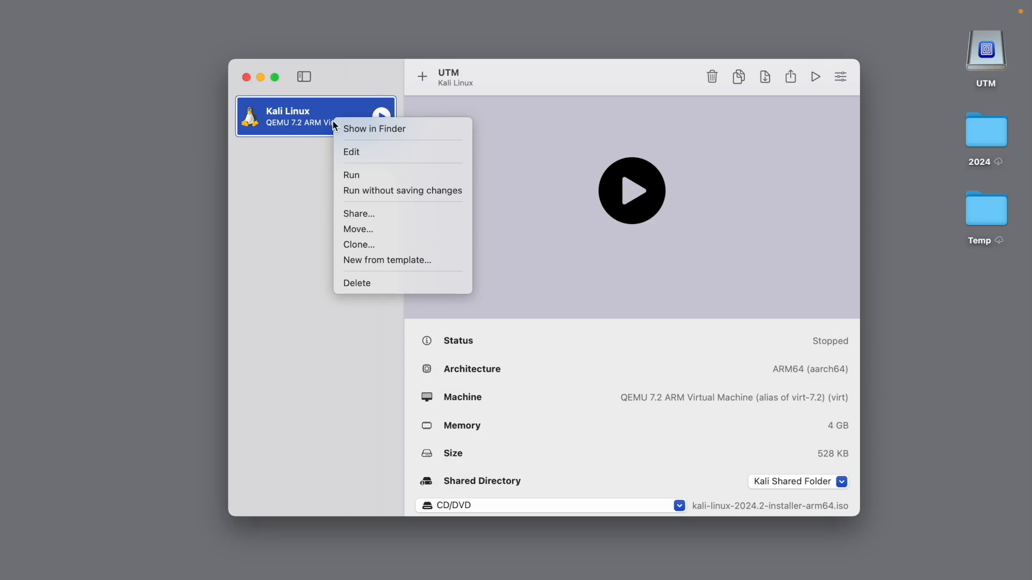
{"action": "left_click", "coordinate": [362, 152]}
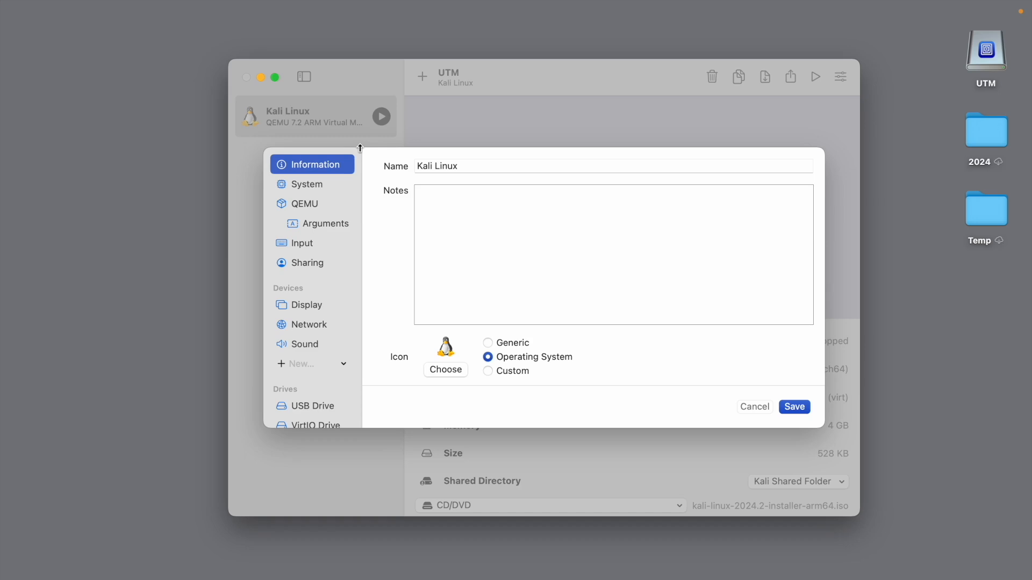
{"action": "scroll", "coordinate": [311, 322], "scroll_direction": "down", "scroll_amount": 2}
{"action": "left_click", "coordinate": [311, 330]}
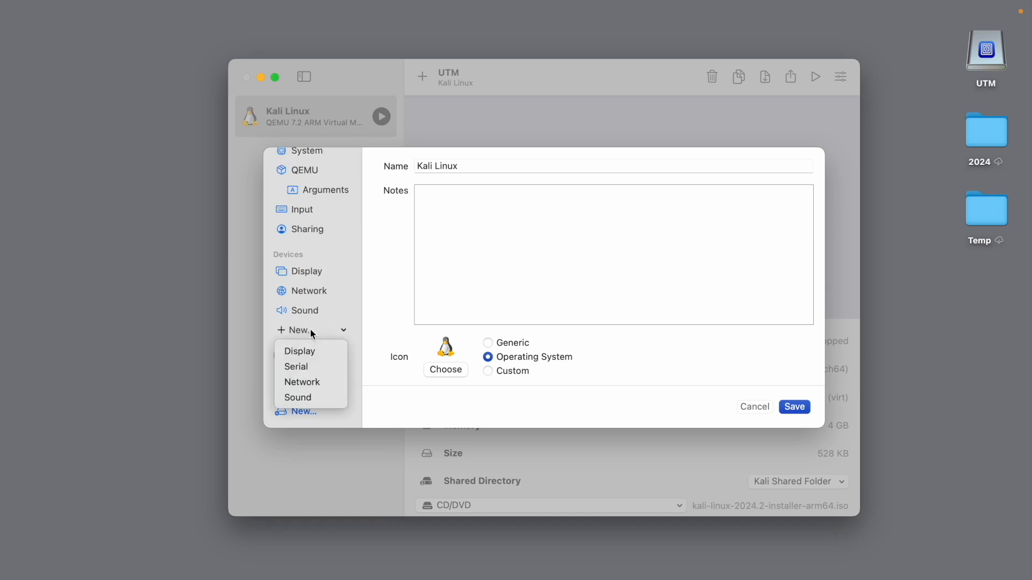
{"action": "left_click", "coordinate": [317, 370]}
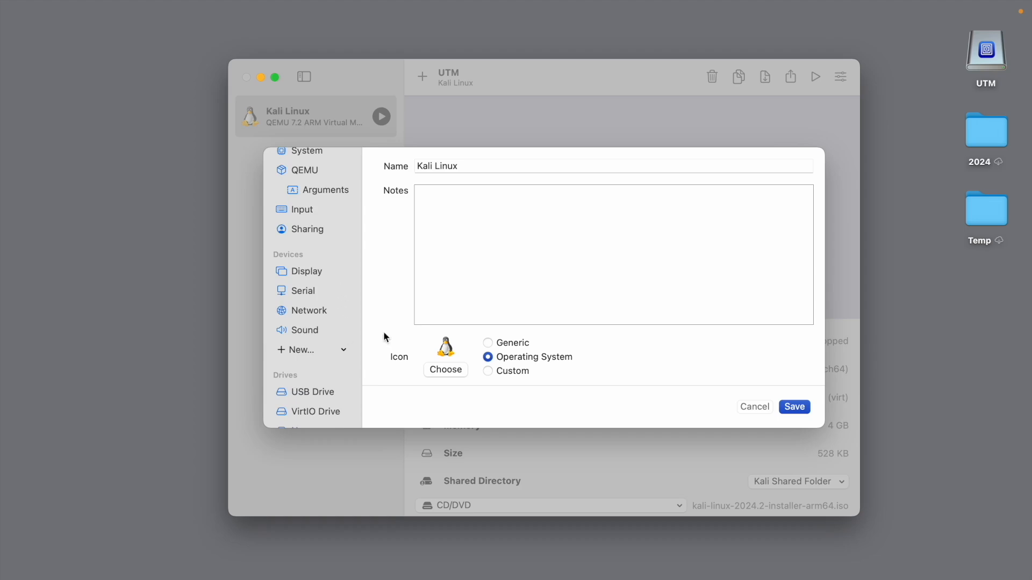
{"action": "left_click", "coordinate": [801, 408]}
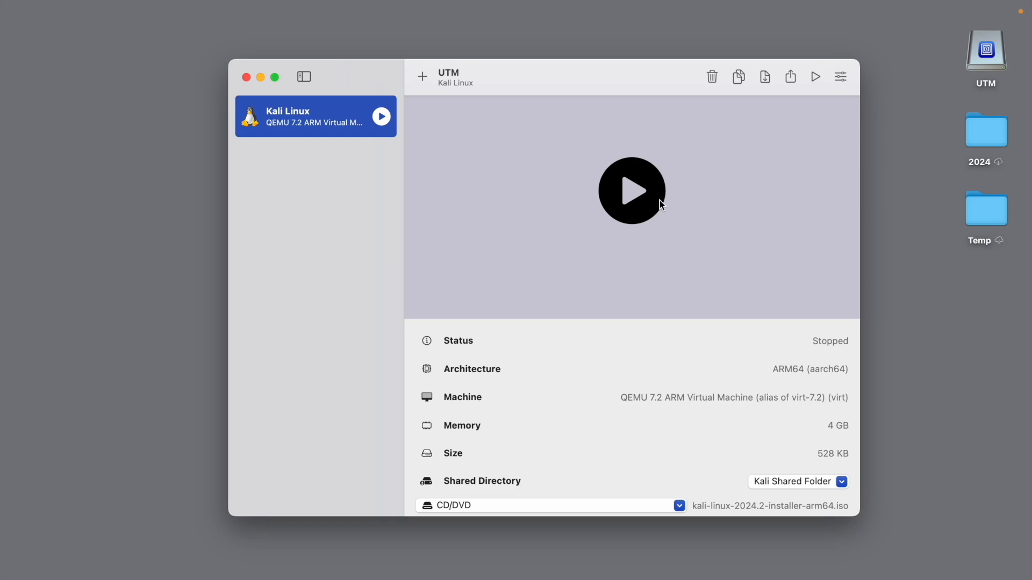
Step: Run the Kali Linux virtual machine and boot the Install entry from the GRUB menu
{"action": "left_click", "coordinate": [632, 190]}
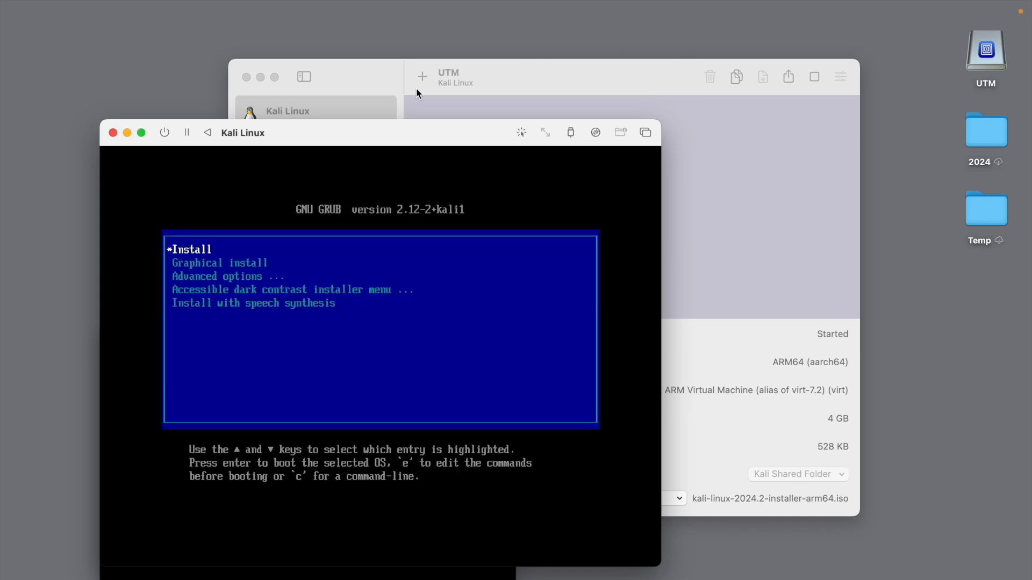
{"action": "left_click_drag", "start_coordinate": [363, 137], "coordinate": [578, 80]}
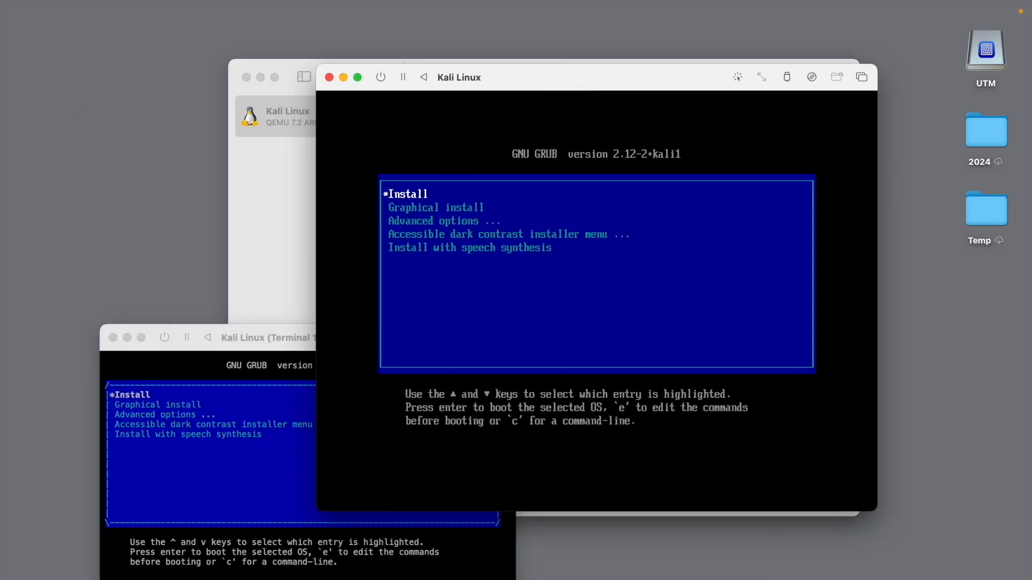
{"action": "key", "text": "Return"}
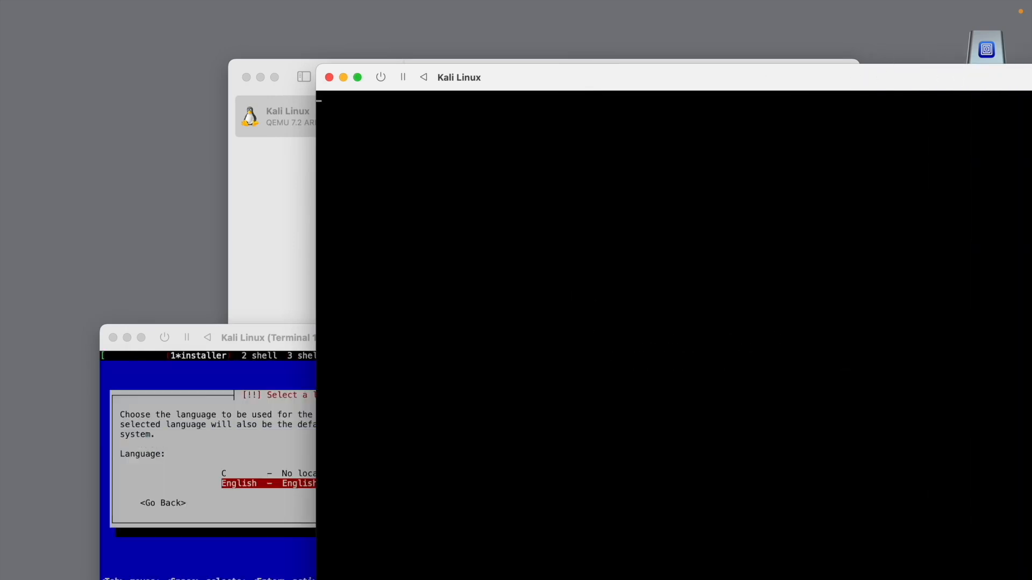
Step: Minimize the blank Kali Linux display and the main UTM window, and move the Terminal 1 window to the middle of the desktop
{"action": "left_click", "coordinate": [236, 338]}
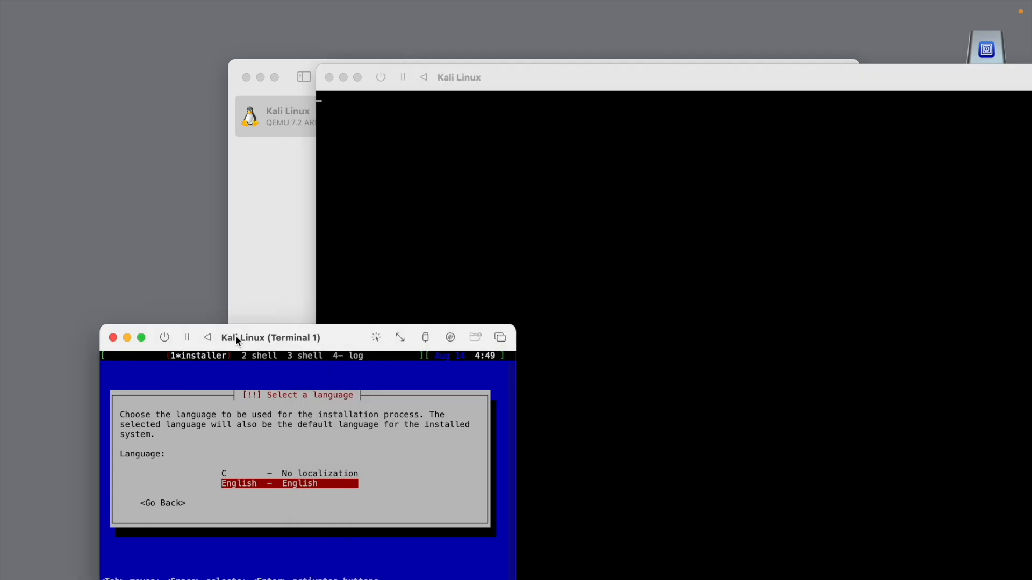
{"action": "left_click", "coordinate": [343, 77]}
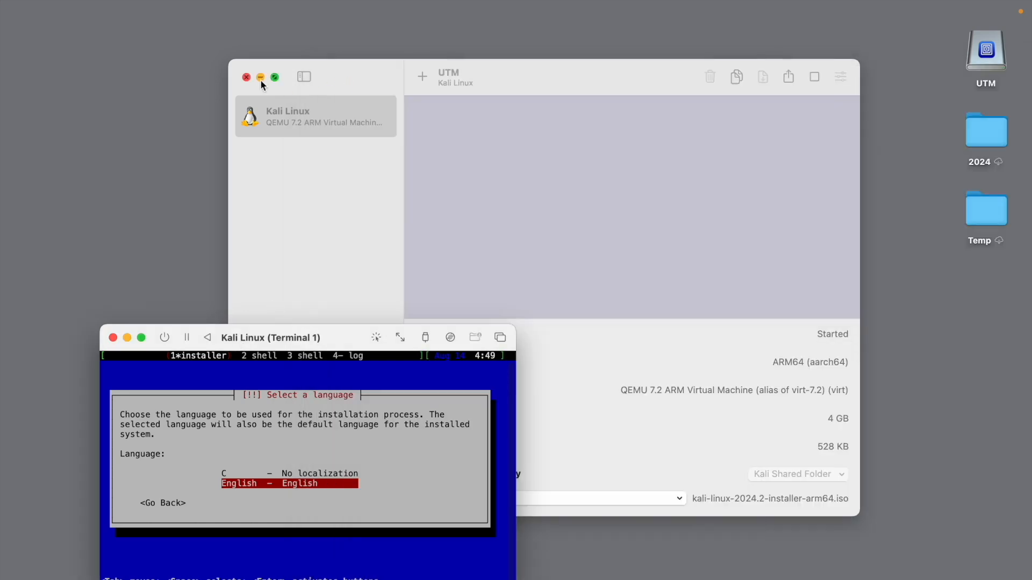
{"action": "left_click", "coordinate": [260, 77]}
{"action": "left_click_drag", "start_coordinate": [333, 344], "coordinate": [522, 168]}
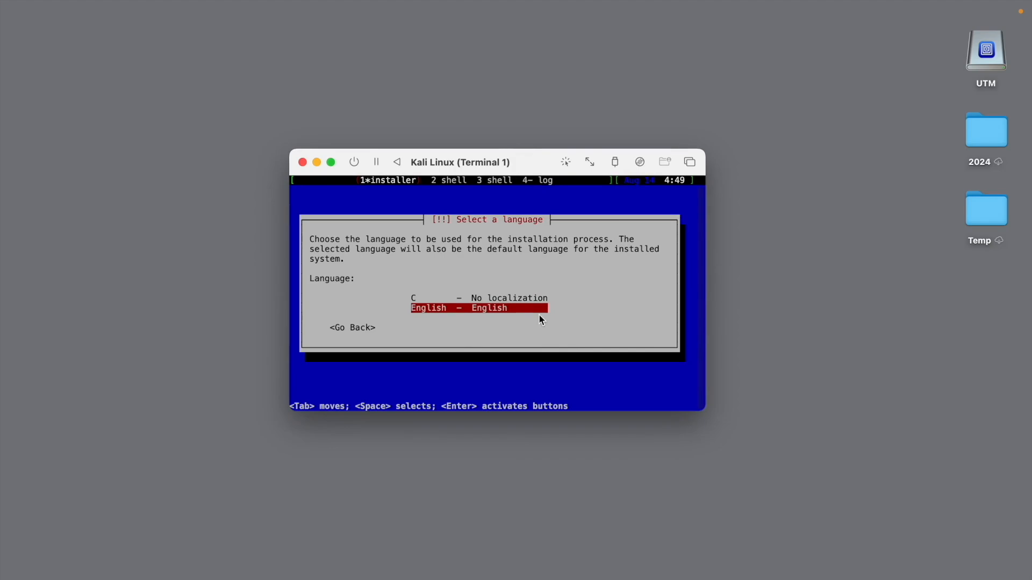
Step: Set the installer language to English and the location to United States, accepting the preselected options through to the network configuration
{"action": "key", "text": "Return"}
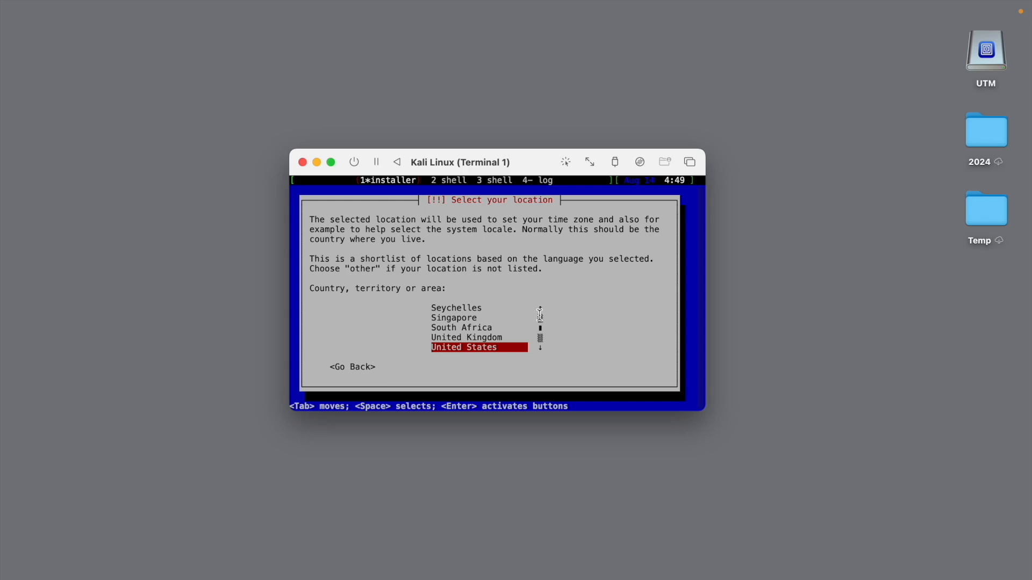
{"action": "key", "text": "Return"}
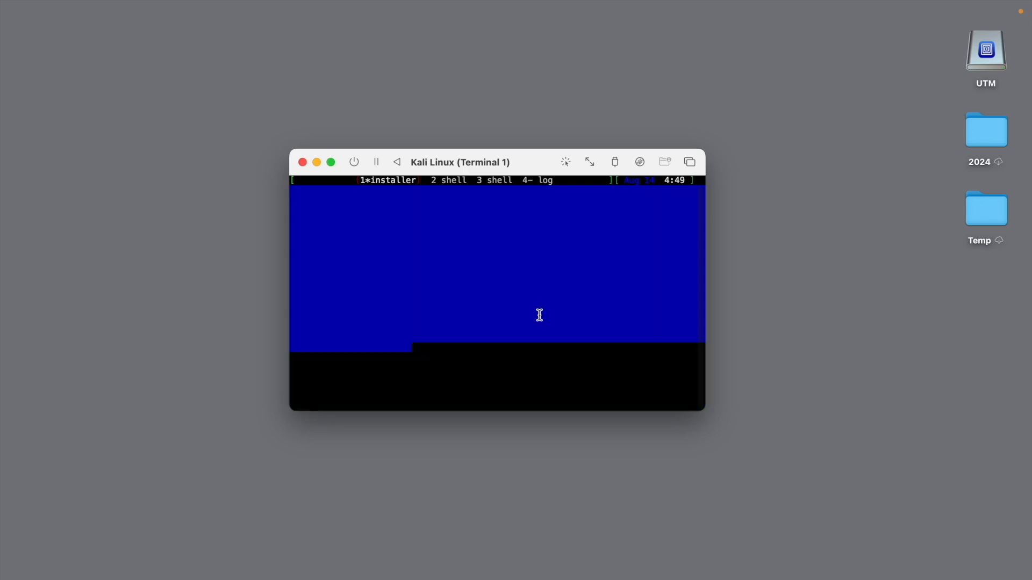
{"action": "key", "text": "Return"}
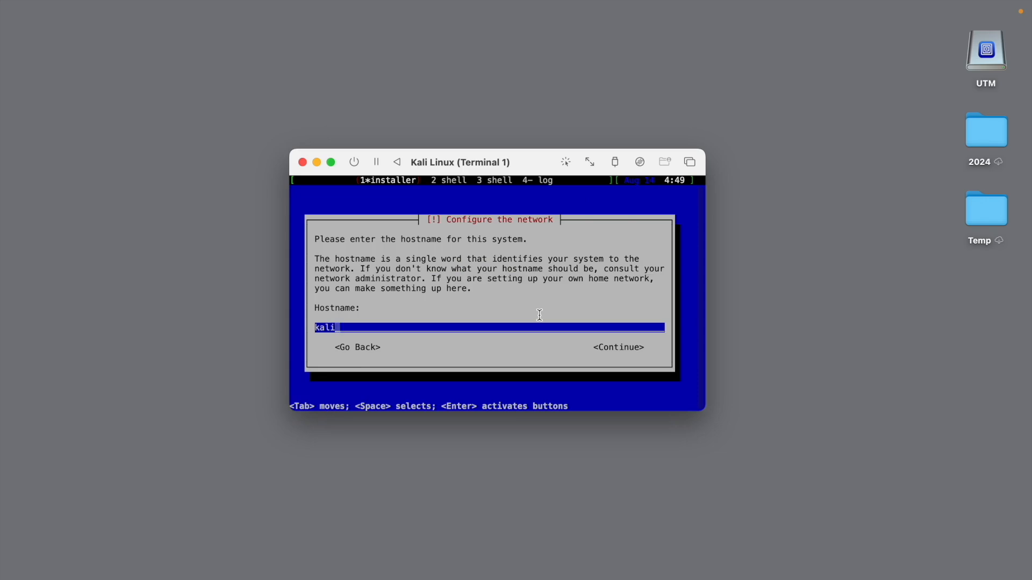
Step: Accept kali as the hostname and set the network's domain name to kali
{"action": "key", "text": "Return"}
{"action": "type", "text": "kali"}
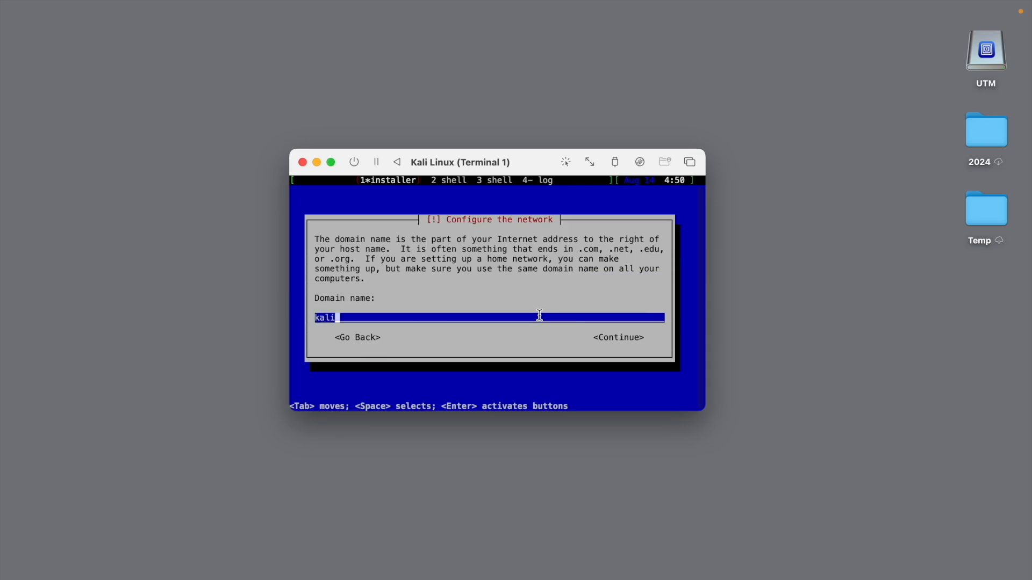
{"action": "key", "text": "Return"}
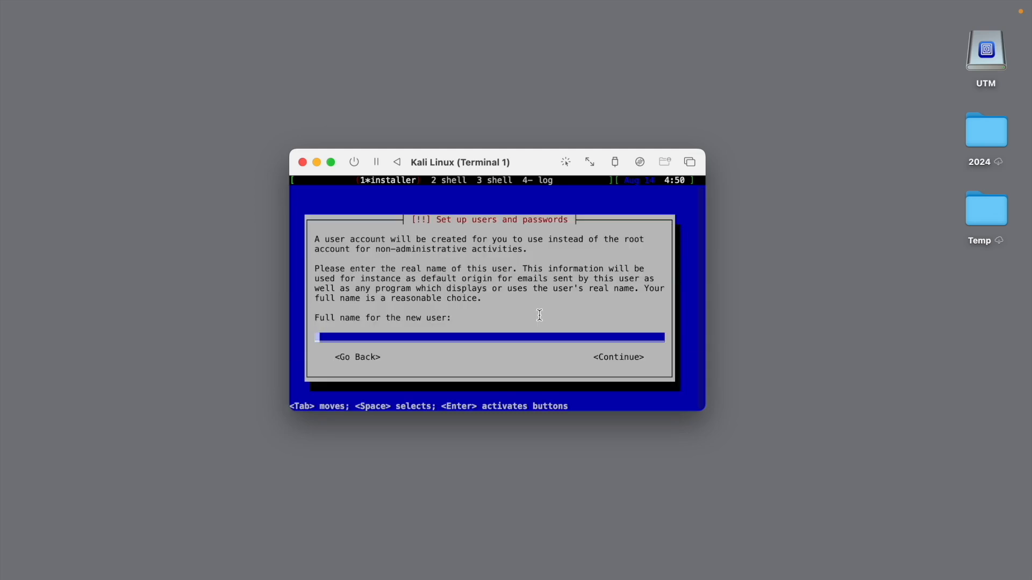
Step: Create the user account with a full name, username and confirmed account password, and choose the Eastern time zone
{"action": "type", "text": "Ichaush"}
{"action": "key", "text": "Return"}
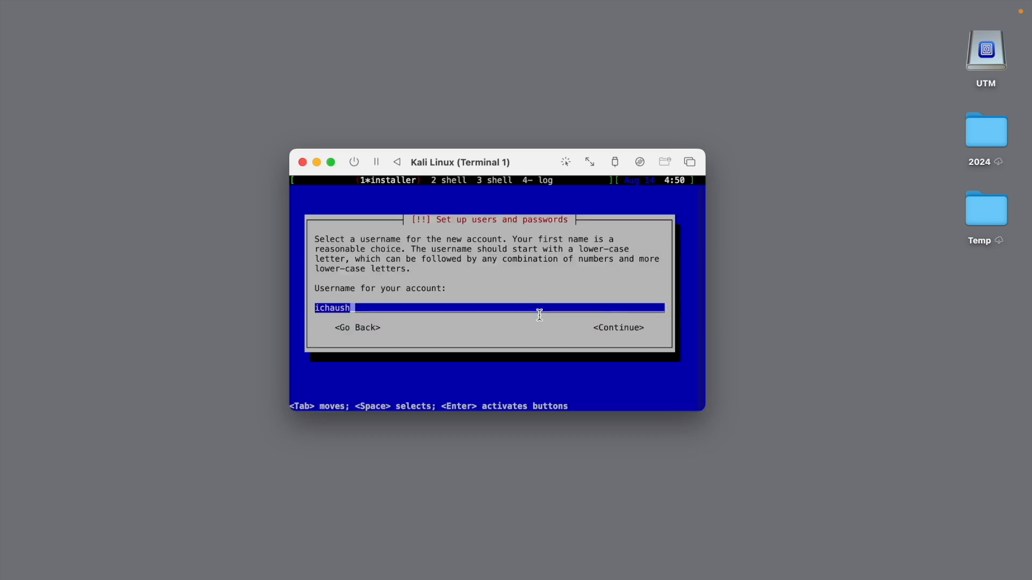
{"action": "key", "text": "Return"}
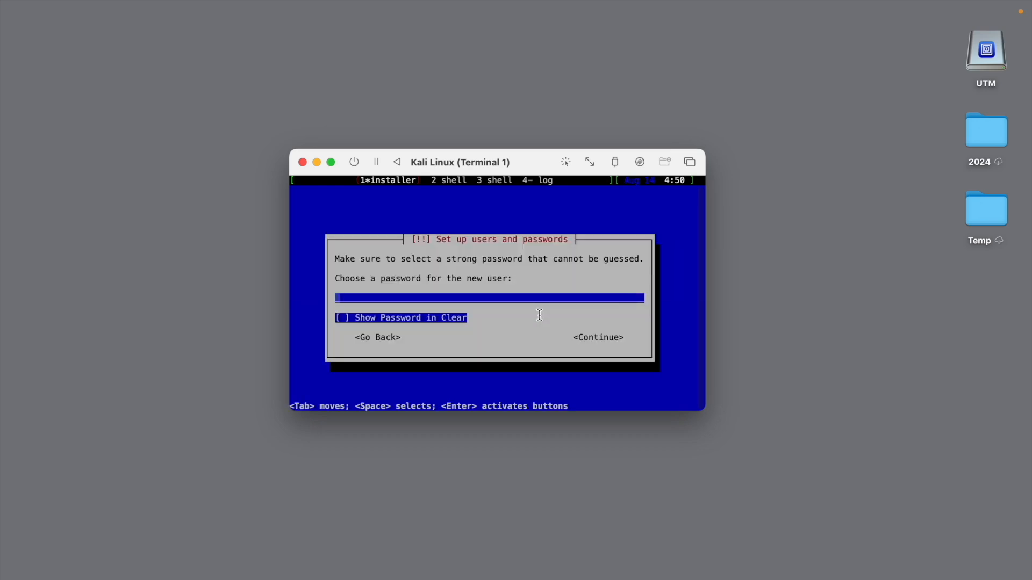
{"action": "type", "text": "************"}
{"action": "key", "text": "Return"}
{"action": "type", "text": "************"}
{"action": "key", "text": "Return"}
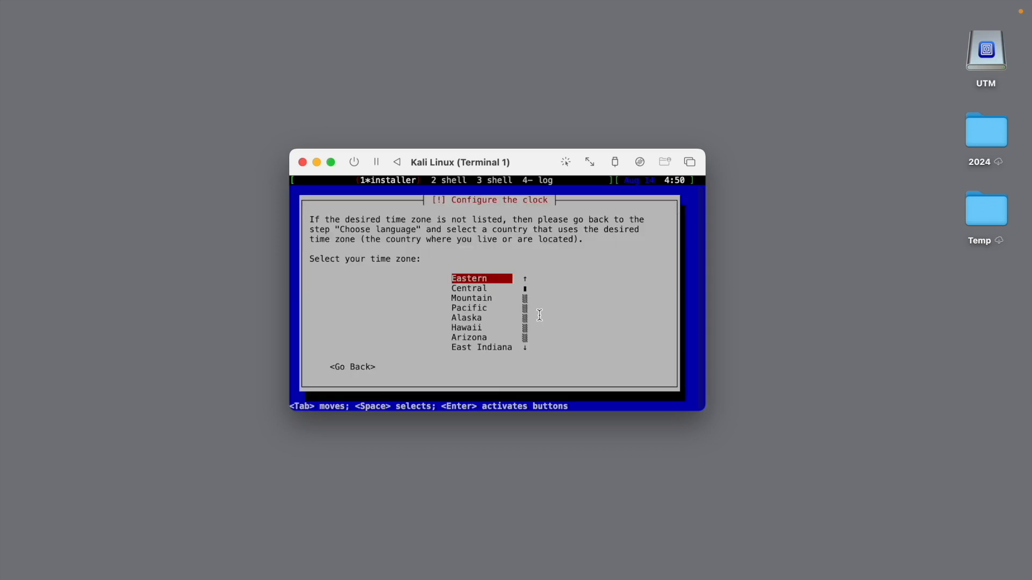
{"action": "key", "text": "Return"}
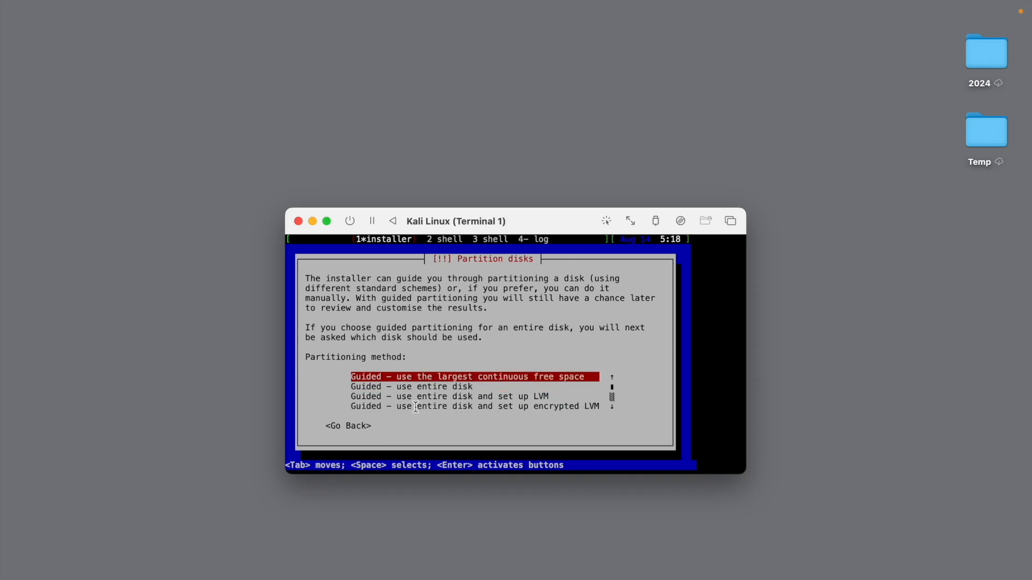
Step: Try guided partitioning of the largest continuous free space, and set up guided entire-disk partitioning on Virtual disk 1 with all files in one partition
{"action": "key", "text": "Return"}
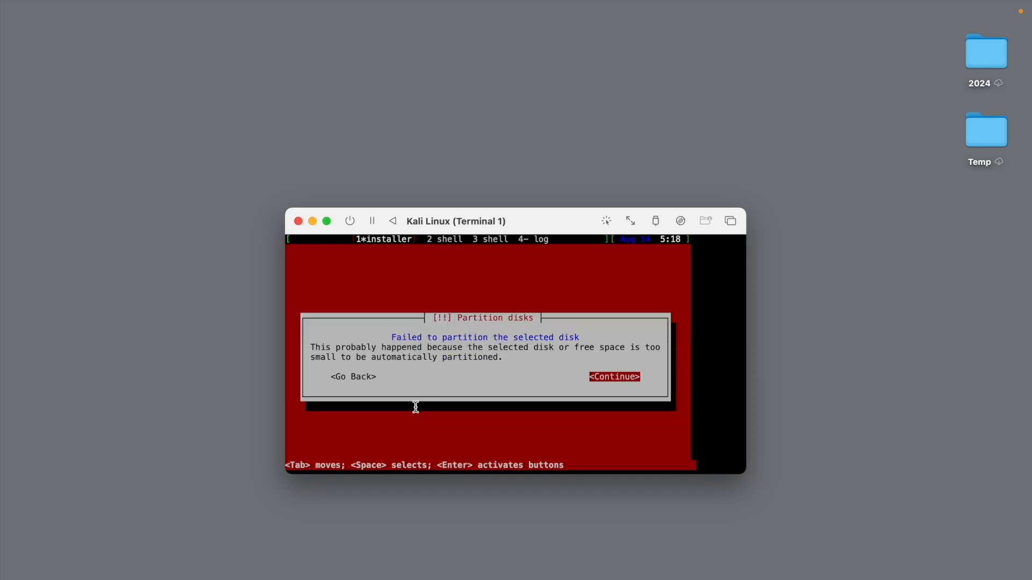
{"action": "key", "text": "Return"}
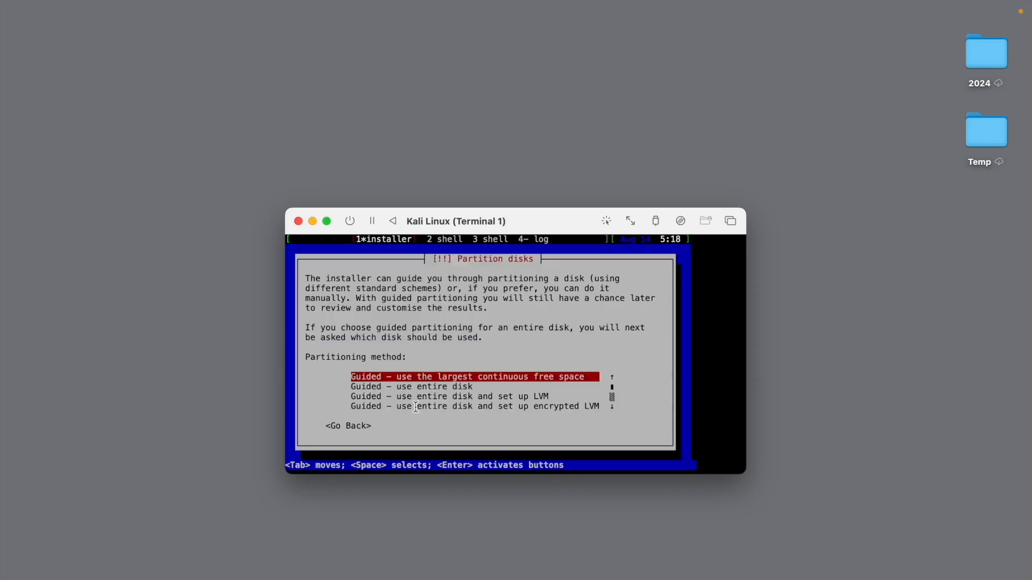
{"action": "key", "text": "Down"}
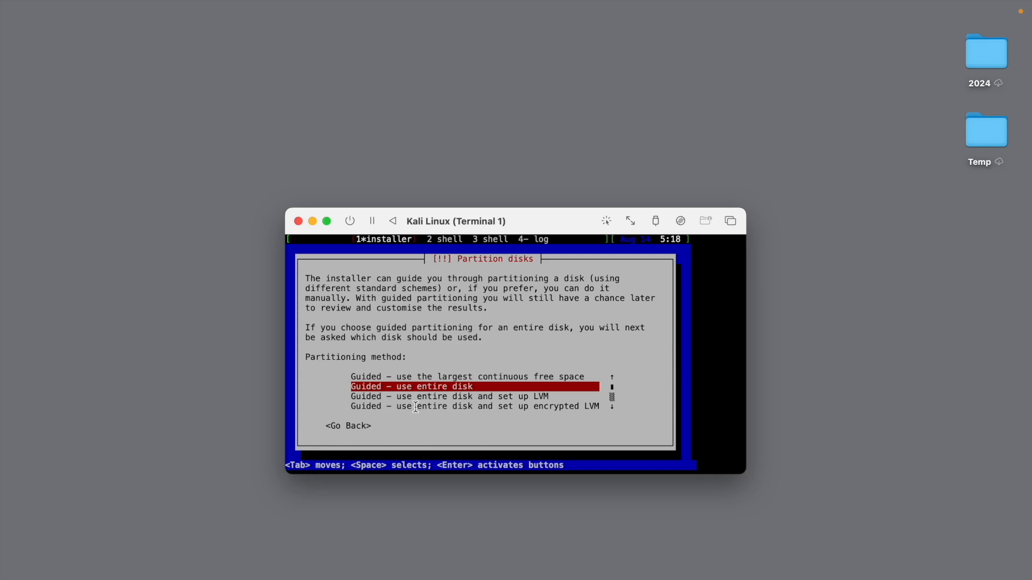
{"action": "key", "text": "Return"}
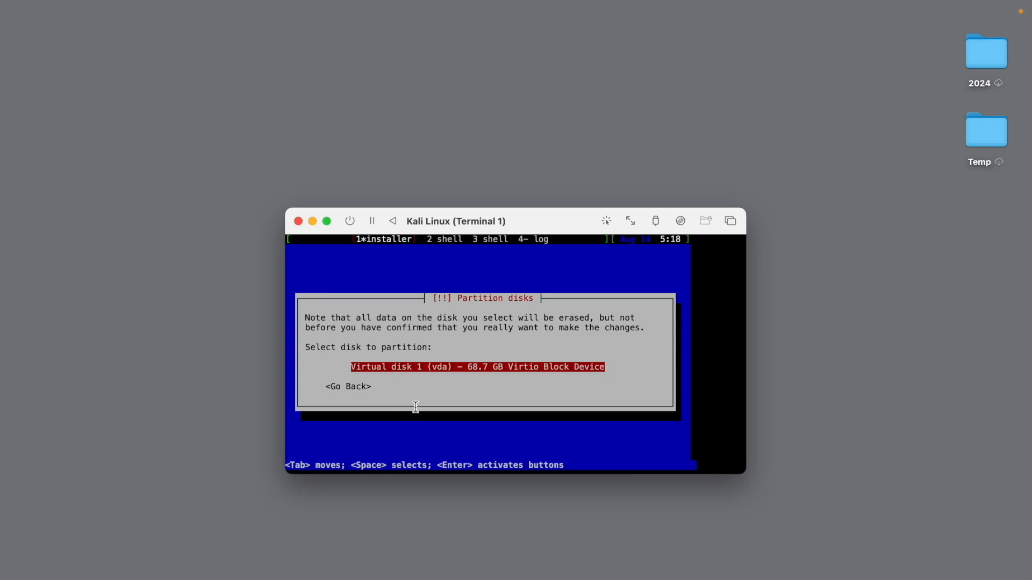
{"action": "key", "text": "Return"}
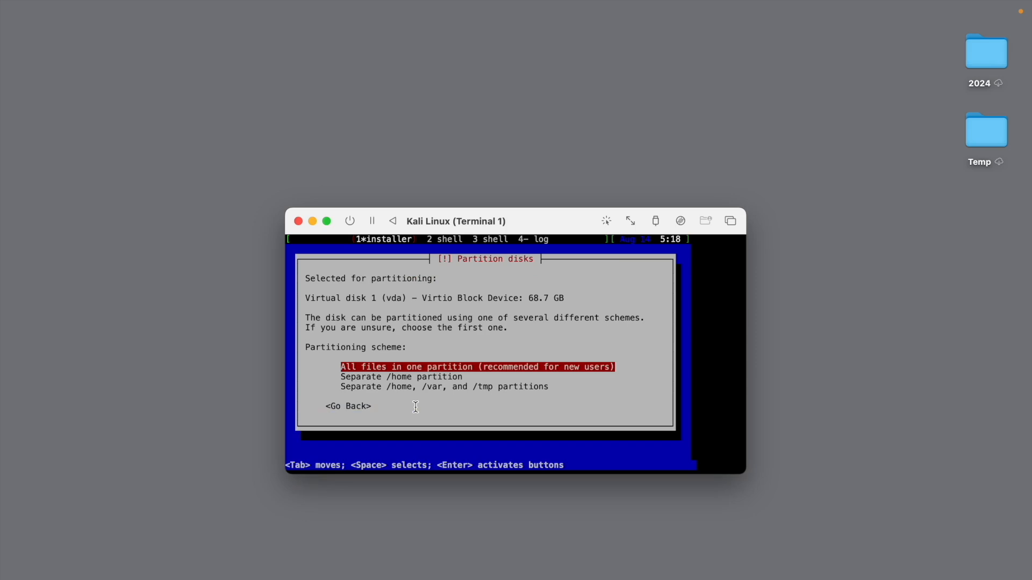
{"action": "key", "text": "Return"}
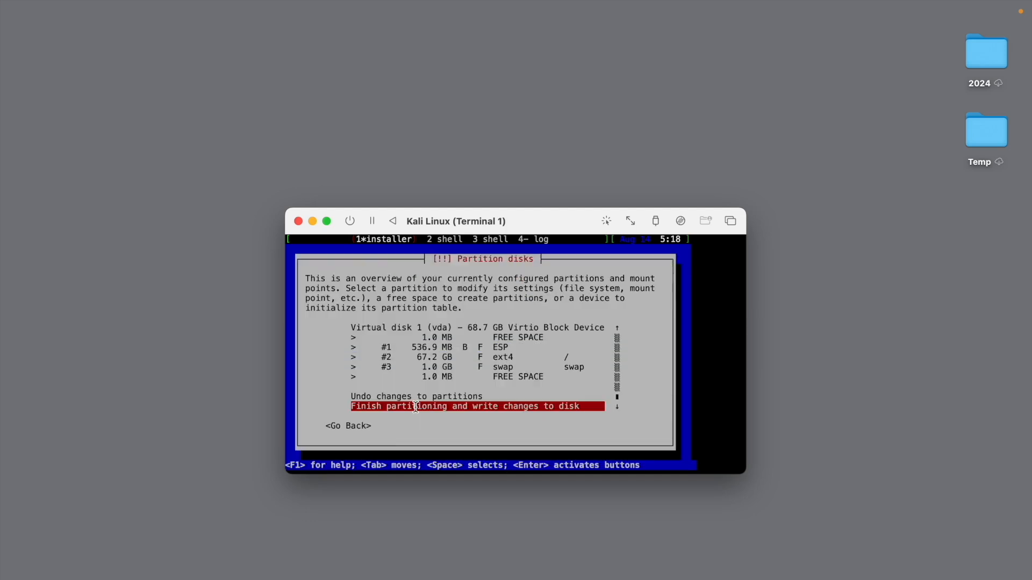
Step: Finish partitioning and confirm writing the changes to the virtual disk
{"action": "key", "text": "Return"}
{"action": "key", "text": "Return"}
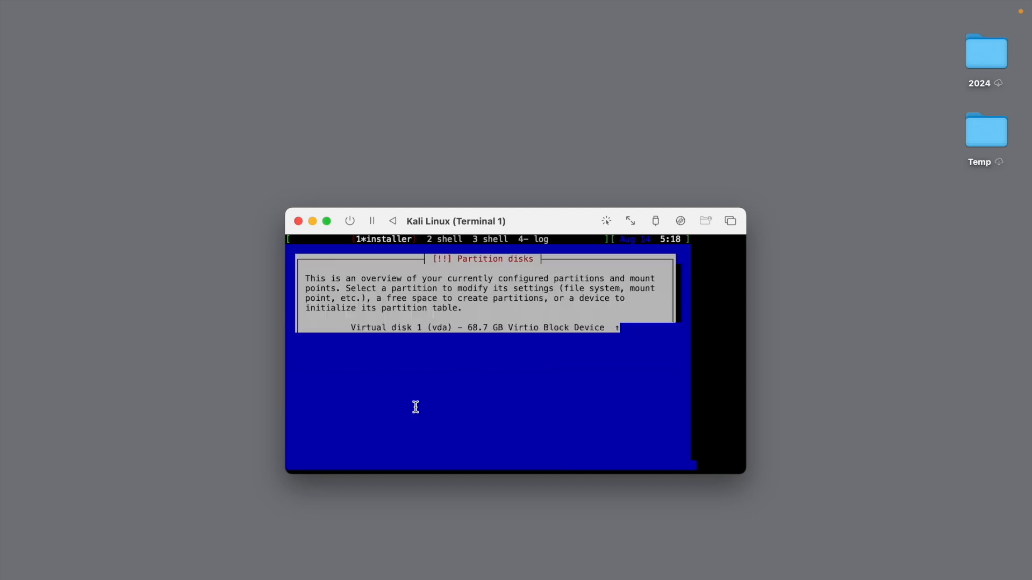
{"action": "key", "text": "Return"}
{"action": "key", "text": "Left"}
{"action": "key", "text": "Return"}
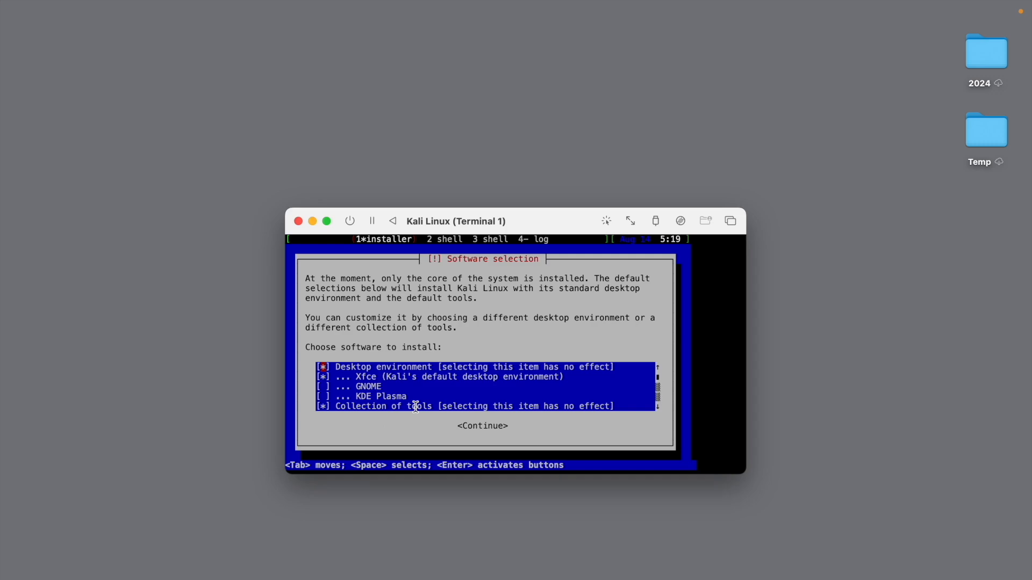
Step: Install the default software selection with the Xfce desktop, and reboot once the installation is complete
{"action": "key", "text": "Return"}
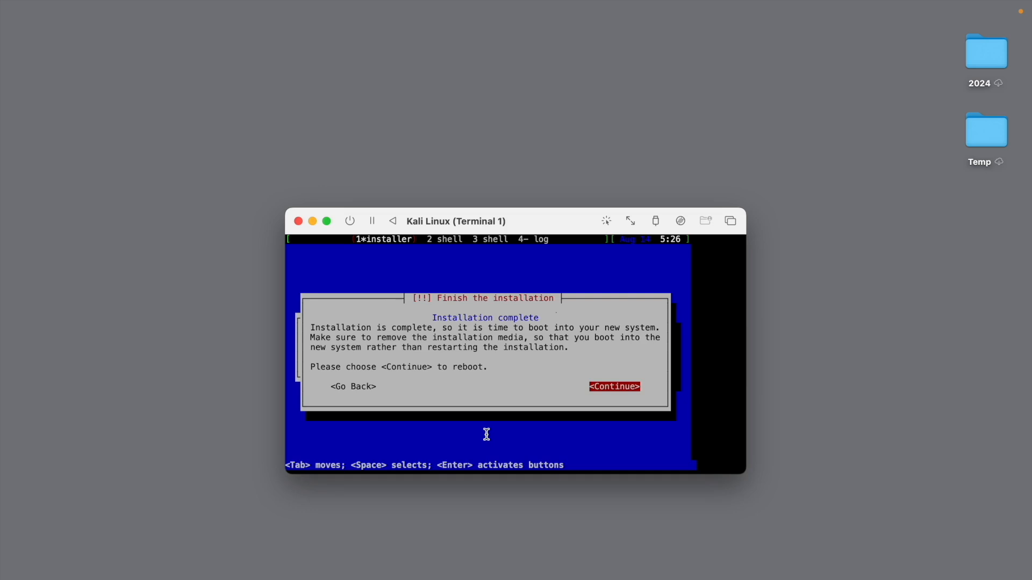
{"action": "key", "text": "Return"}
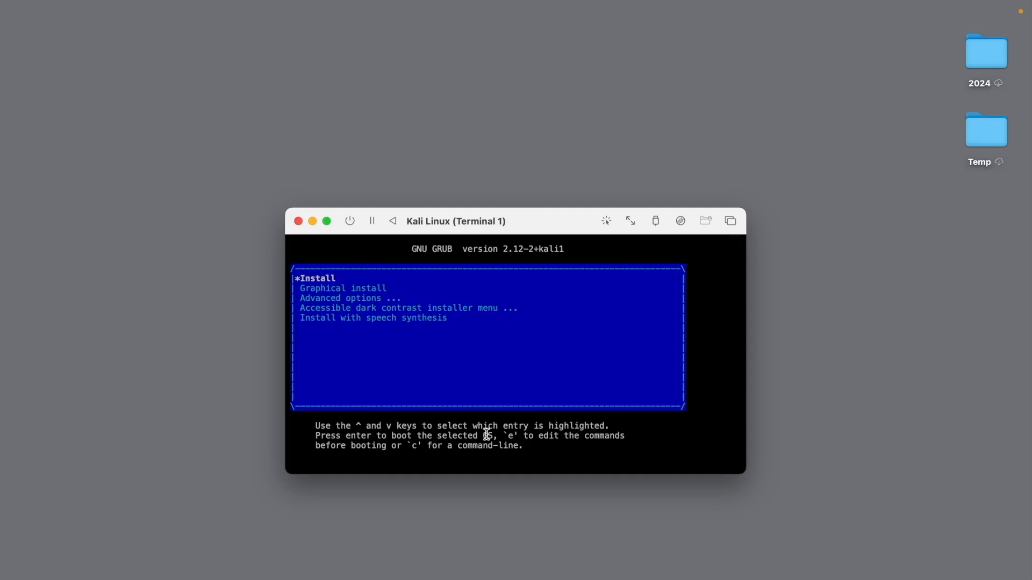
Step: Stop the Kali Linux virtual machine by closing its Terminal 1 window, and close its display window
{"action": "key", "text": "super+w"}
{"action": "left_click", "coordinate": [578, 404]}
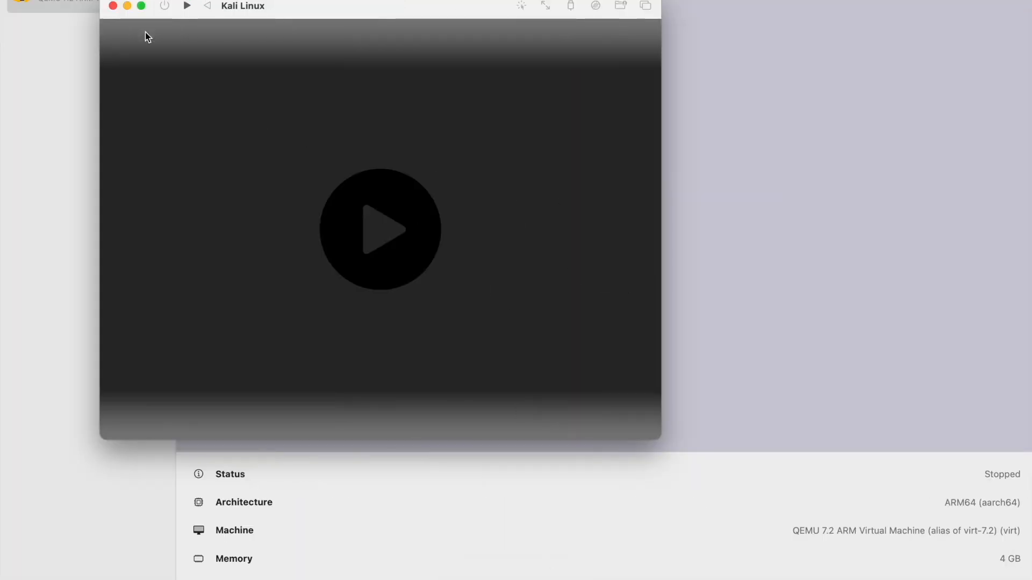
{"action": "left_click", "coordinate": [112, 6]}
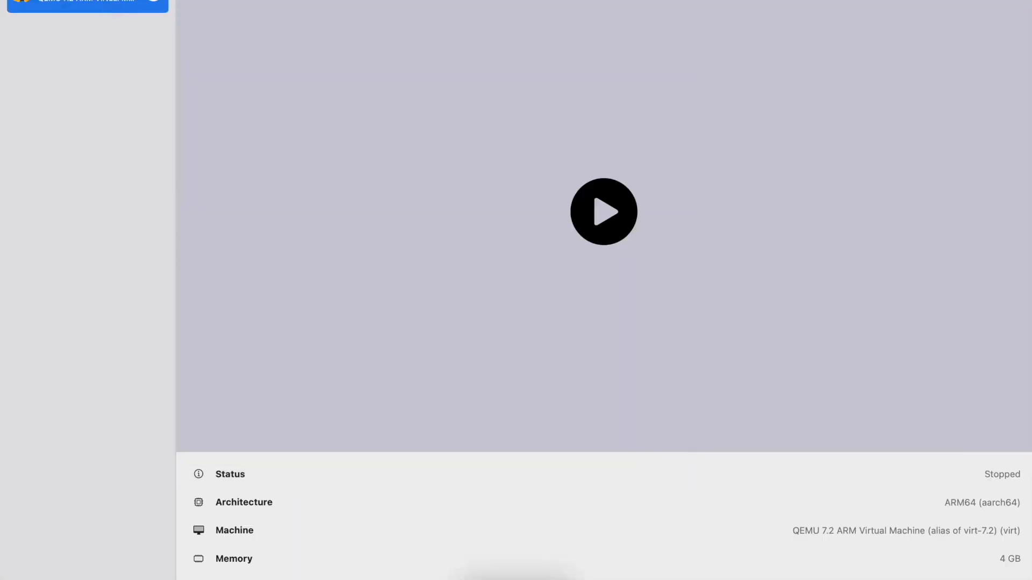
Step: Clear the Kali Linux installer ISO from the virtual machine's CD/DVD drive
{"action": "scroll", "coordinate": [472, 522], "scroll_direction": "down", "scroll_amount": 3}
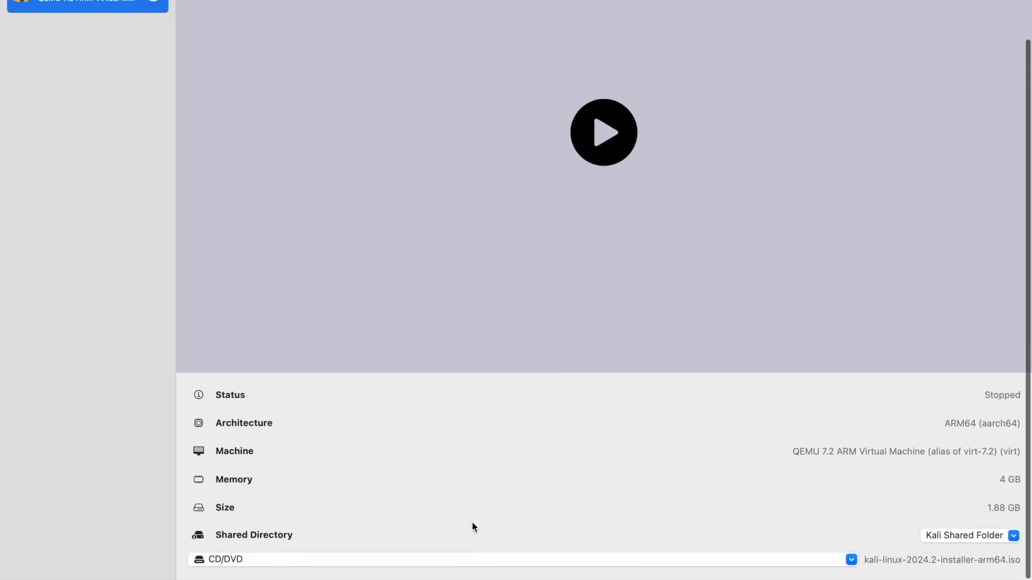
{"action": "left_click", "coordinate": [852, 563]}
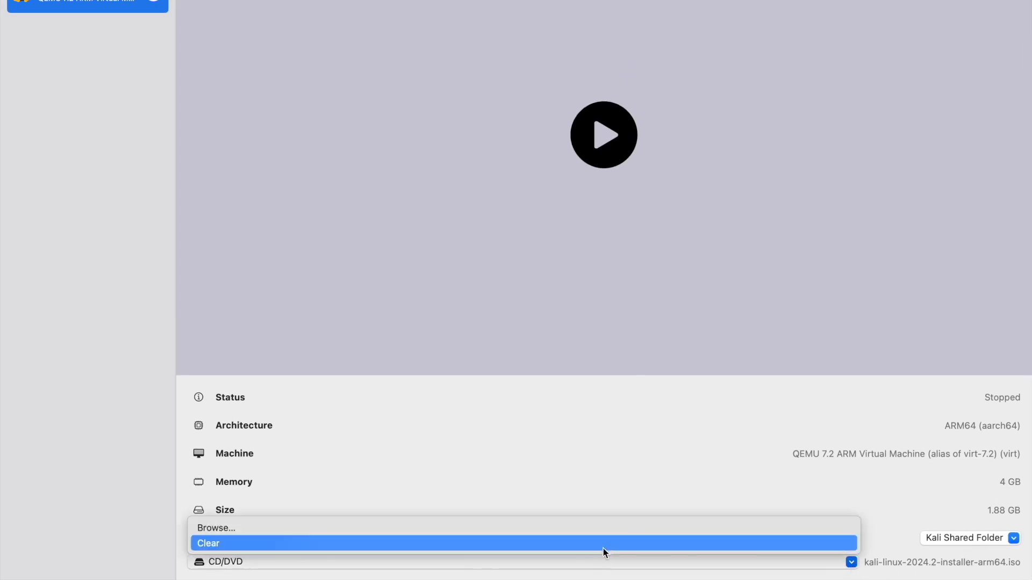
{"action": "left_click", "coordinate": [609, 547]}
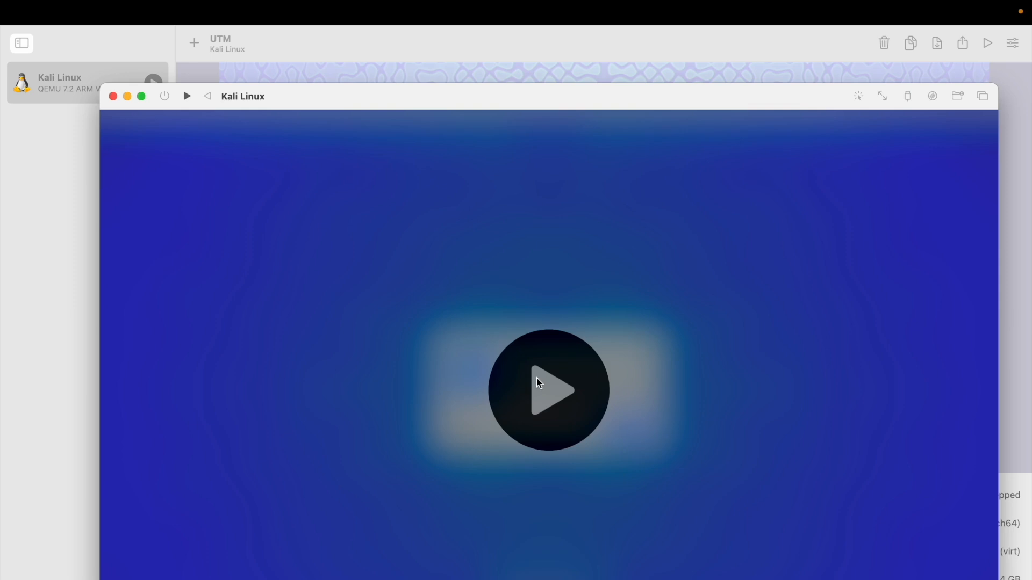
Step: Start the virtual machine, take the Terminal 1 window out of full screen, and log in there with the account's username and password
{"action": "left_click", "coordinate": [539, 383]}
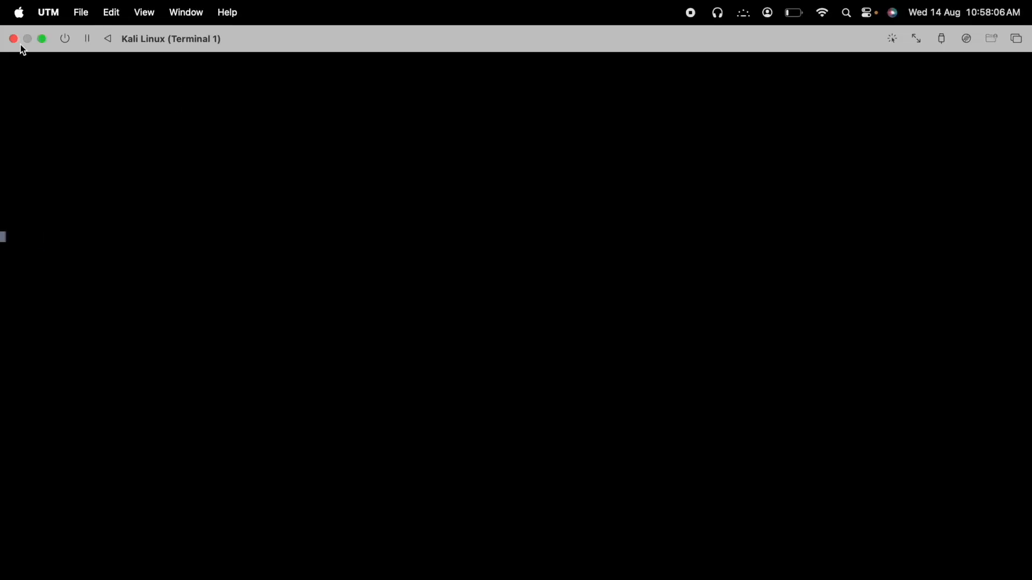
{"action": "left_click", "coordinate": [43, 39]}
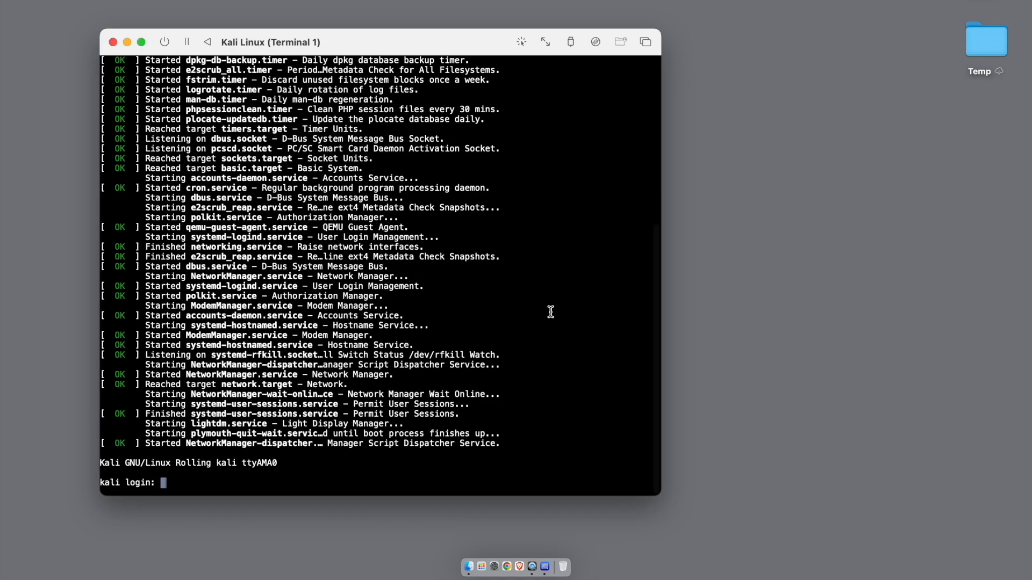
{"action": "type", "text": "ichaush"}
{"action": "key", "text": "Return"}
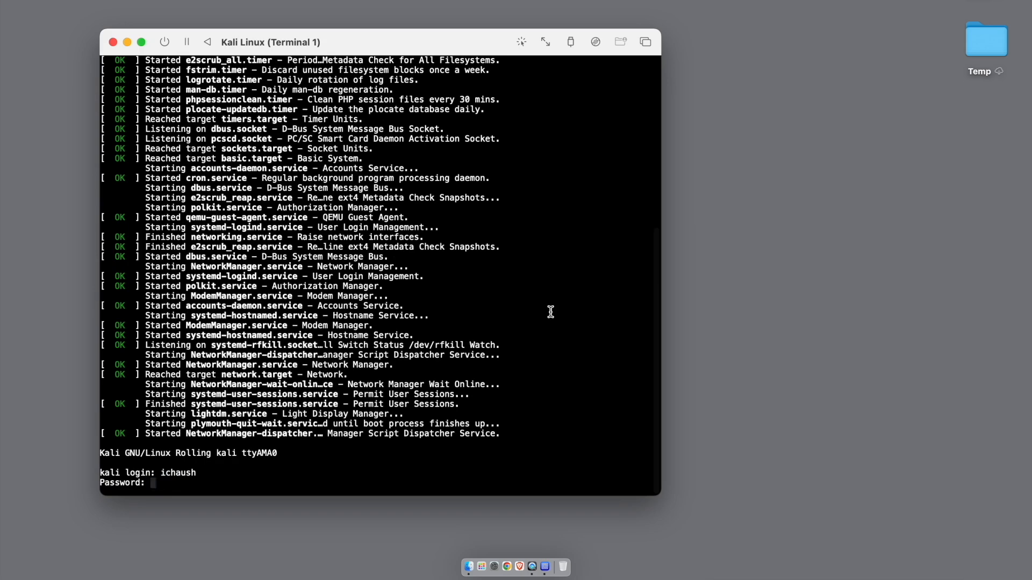
{"action": "key", "text": "Return"}
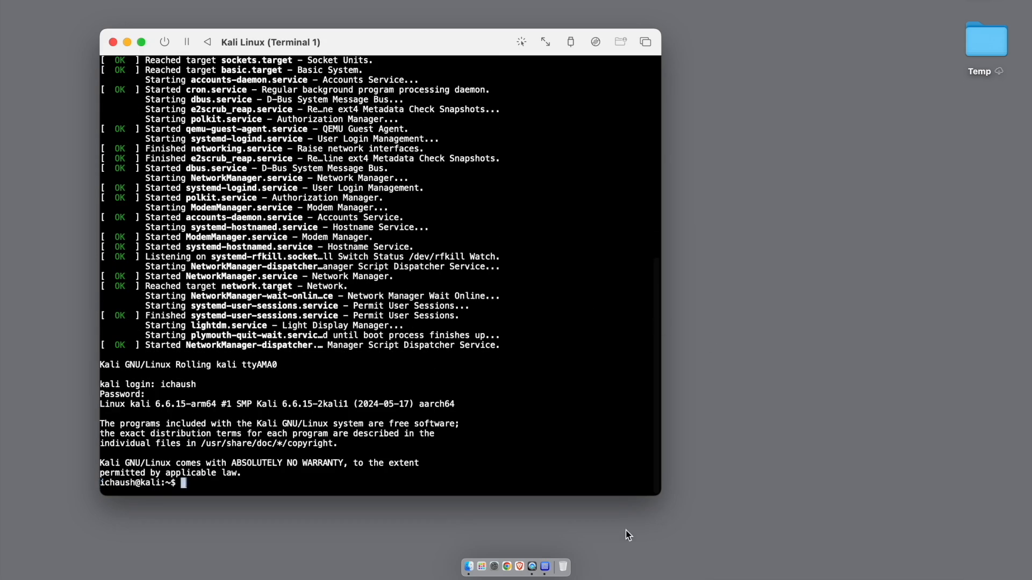
Step: Bring up the Kali Linux display window and make it full screen
{"action": "left_click", "coordinate": [544, 567]}
{"action": "left_click", "coordinate": [572, 267]}
{"action": "left_click", "coordinate": [141, 6]}
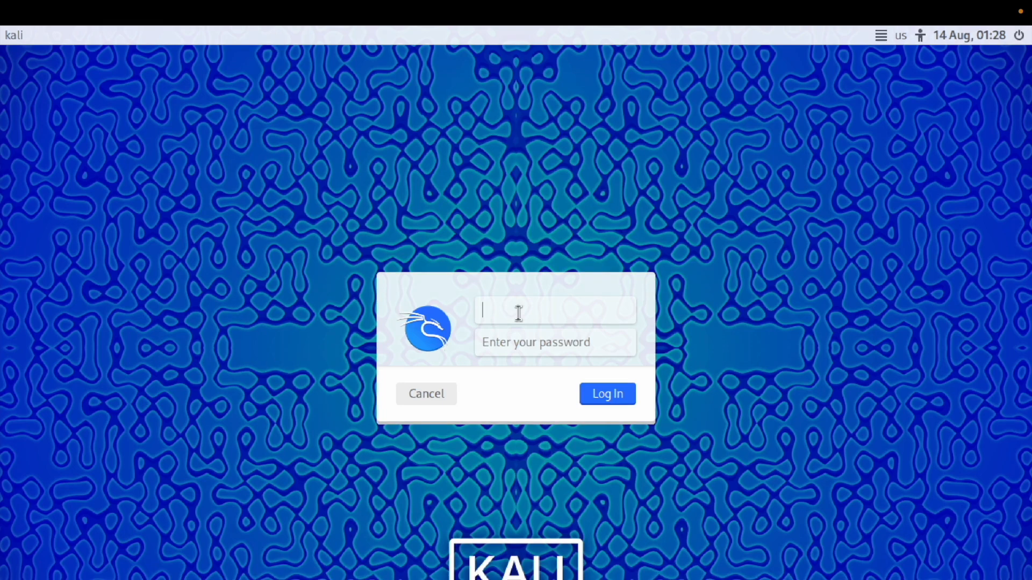
Step: Log in to the Kali desktop with the account's username and password
{"action": "type", "text": "ichaus"}
{"action": "key", "text": "Tab"}
{"action": "type", "text": "••"}
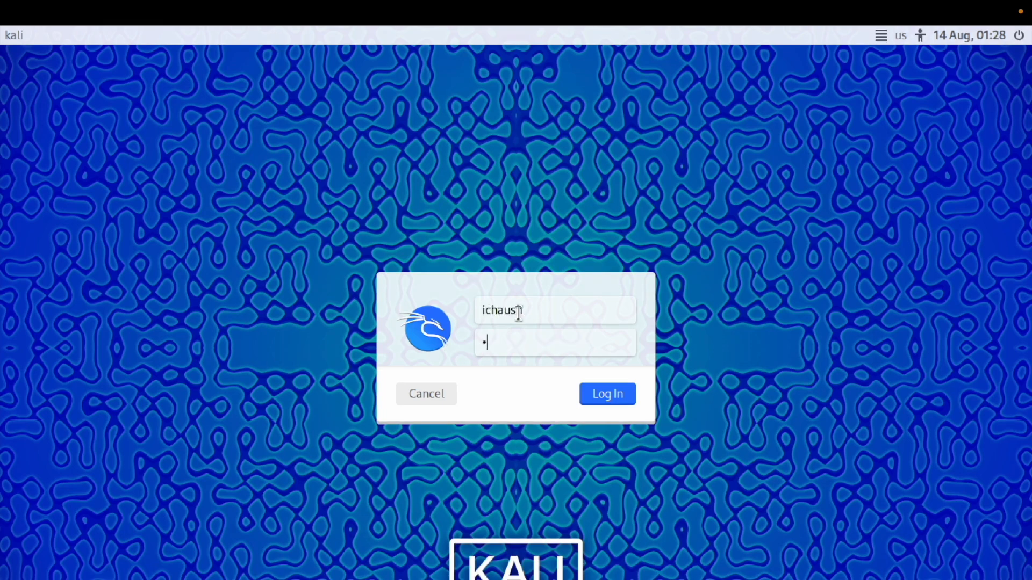
{"action": "type", "text": "••••••••••"}
{"action": "left_click", "coordinate": [616, 407]}
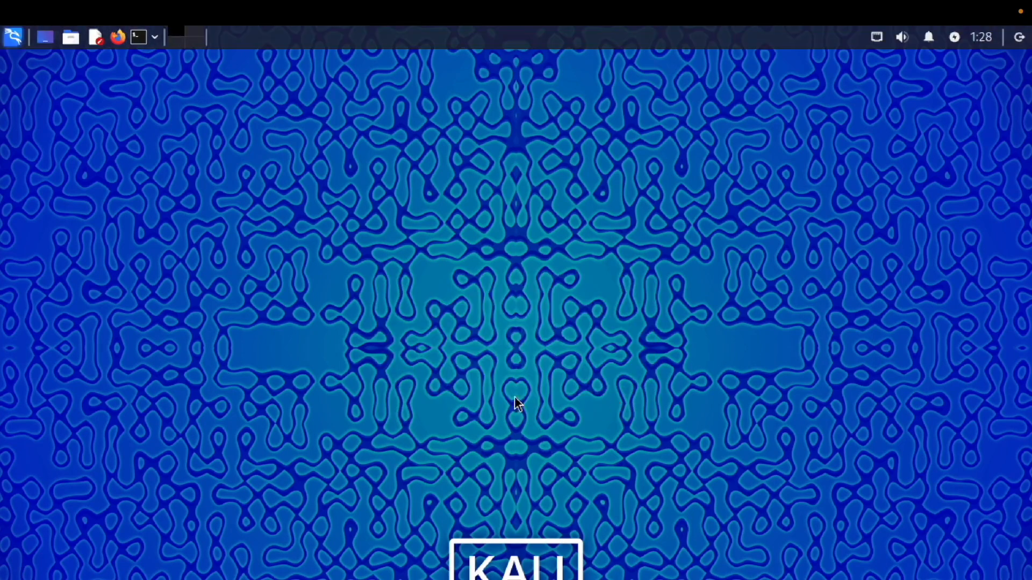